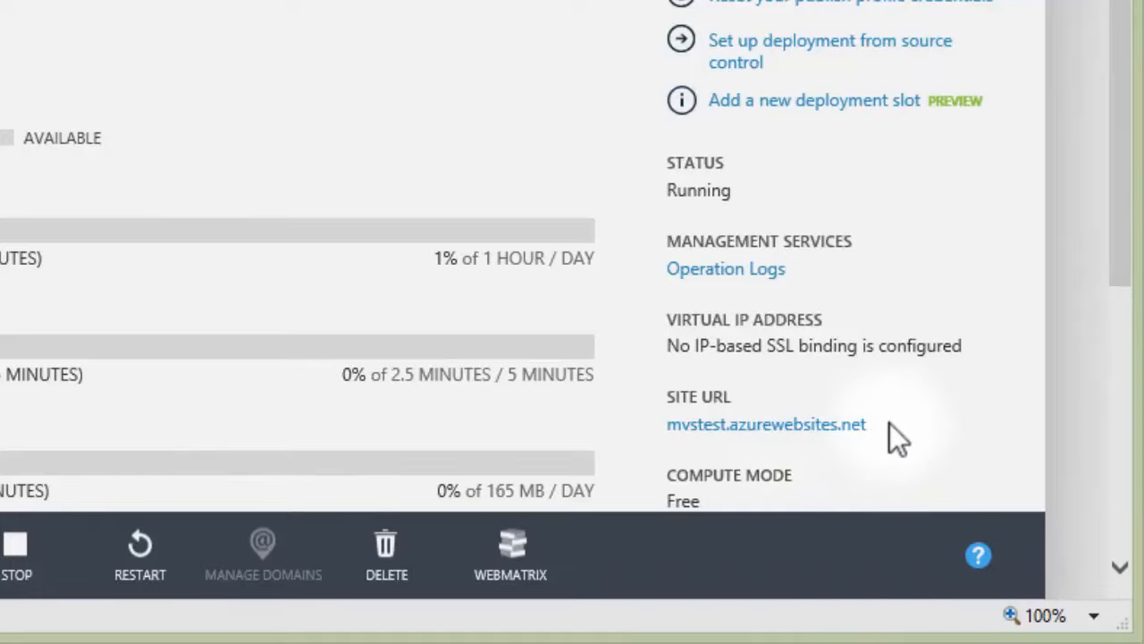
- Open the site mvstest.azurewebsites.net, reload it over https, and close its browser page
{"action": "left_click", "coordinate": [862, 424]}
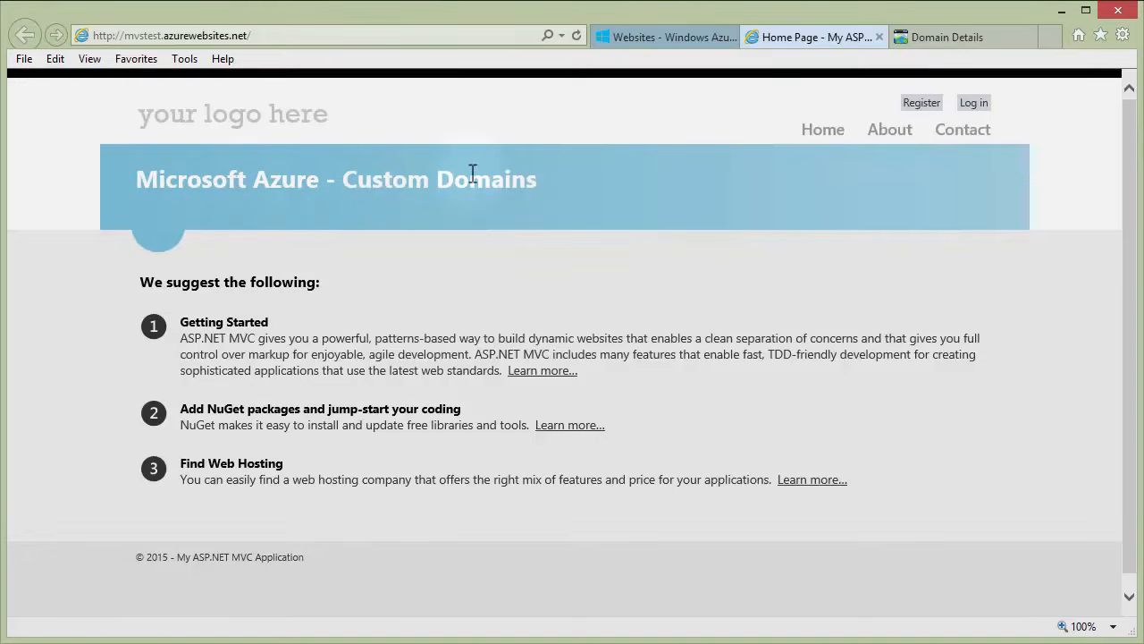
{"action": "left_click", "coordinate": [279, 34]}
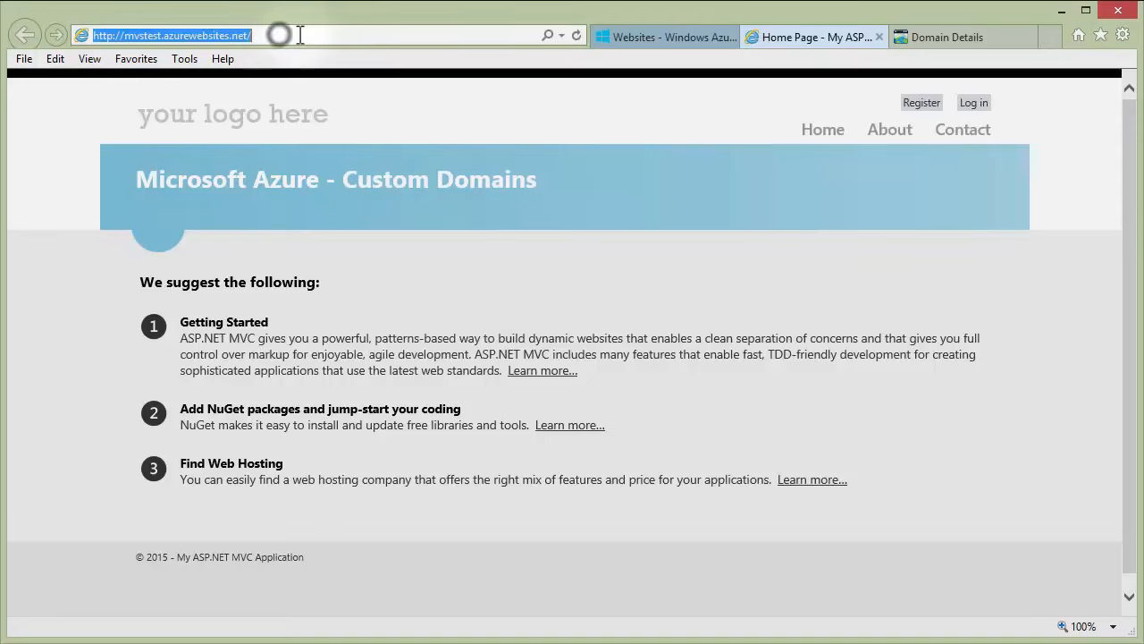
{"action": "left_click", "coordinate": [299, 34]}
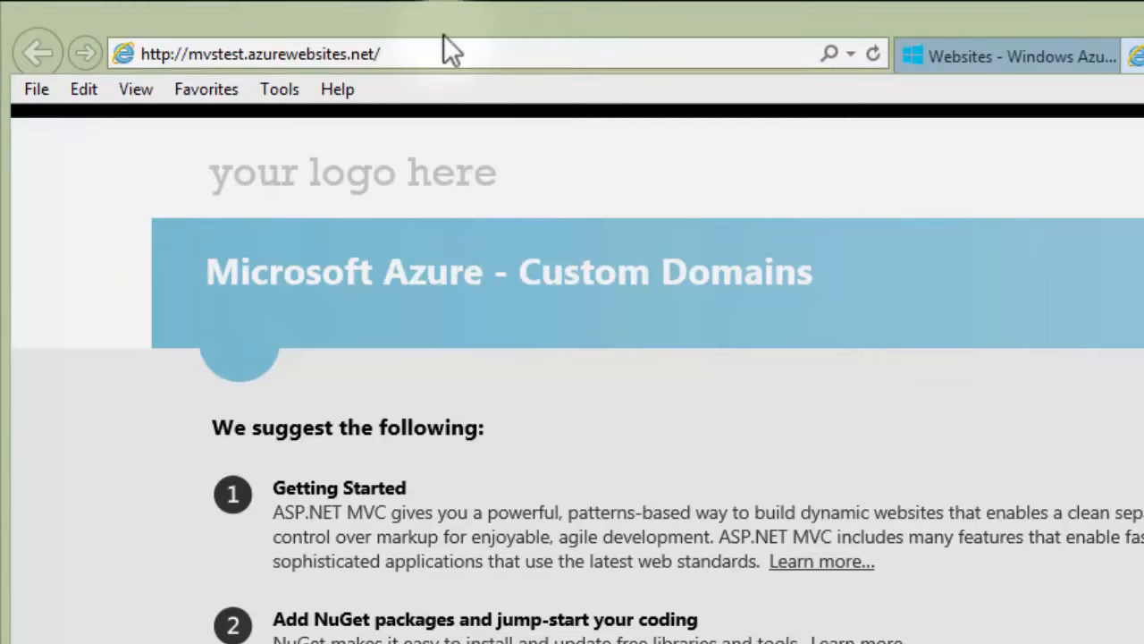
{"action": "key", "text": "Home"}
{"action": "type", "text": "s"}
{"action": "key", "text": "Return"}
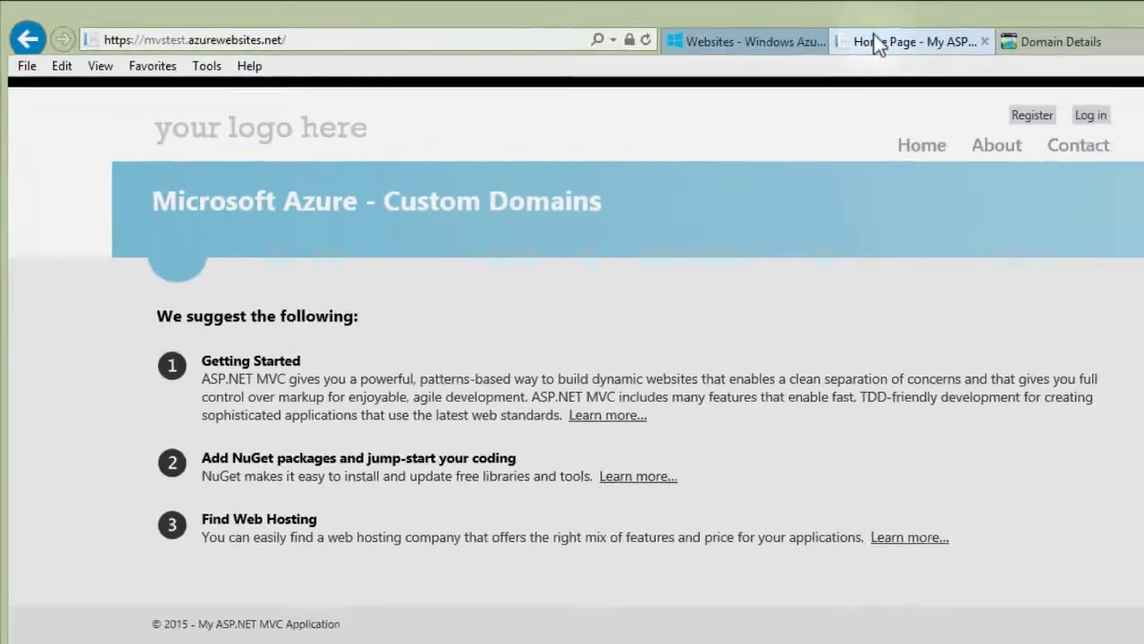
{"action": "middle_click", "coordinate": [1074, 50]}
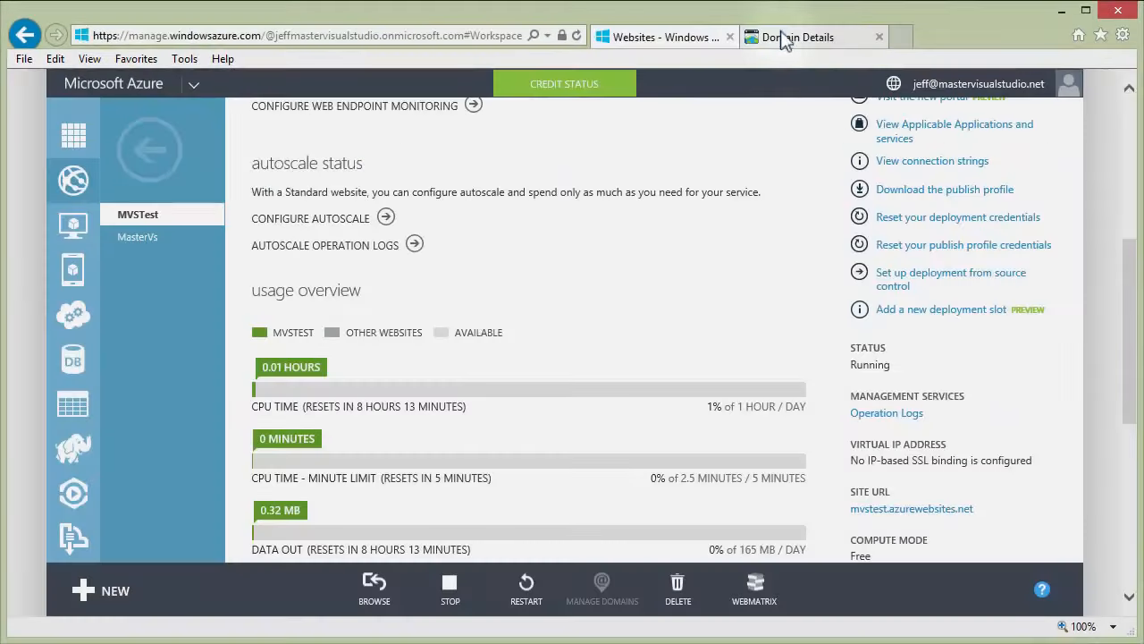
- Set the web hosting plan mode of the mvstest website to Shared, save the setting and accept the mode change
{"action": "scroll", "coordinate": [809, 268], "scroll_direction": "up", "scroll_amount": 3}
{"action": "scroll", "coordinate": [587, 204], "scroll_direction": "up", "scroll_amount": 2}
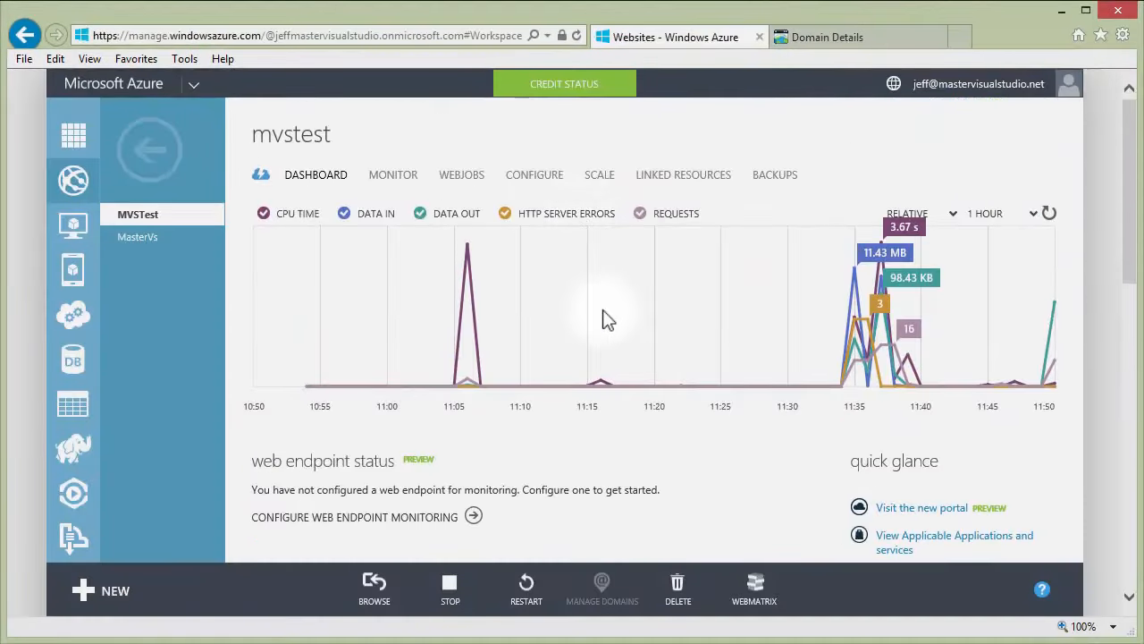
{"action": "left_click", "coordinate": [600, 175]}
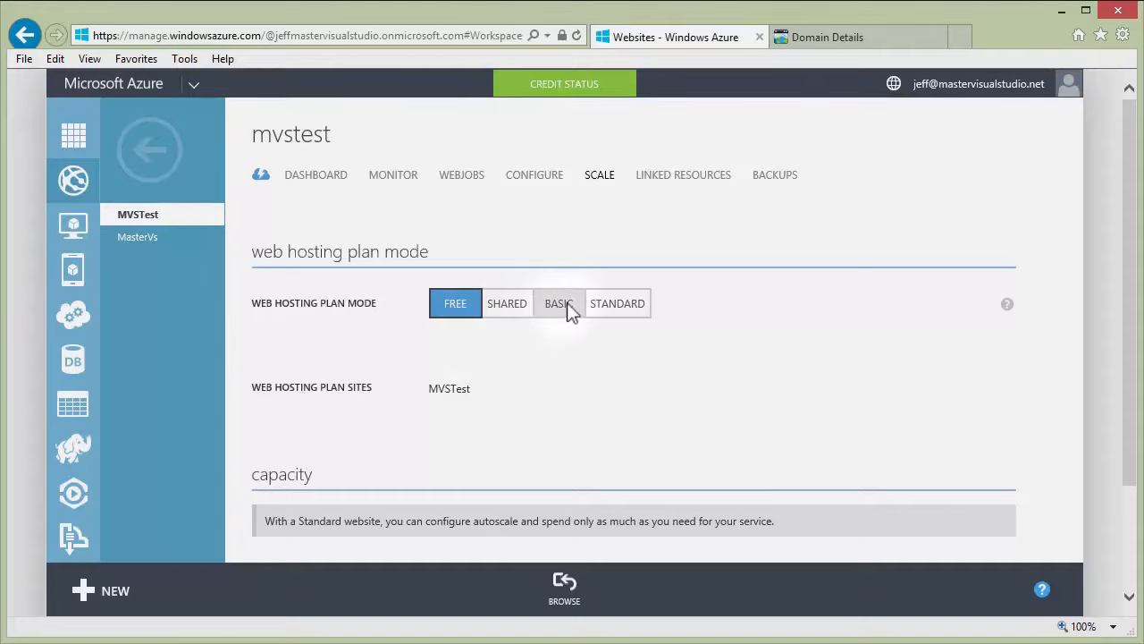
{"action": "left_click", "coordinate": [508, 303]}
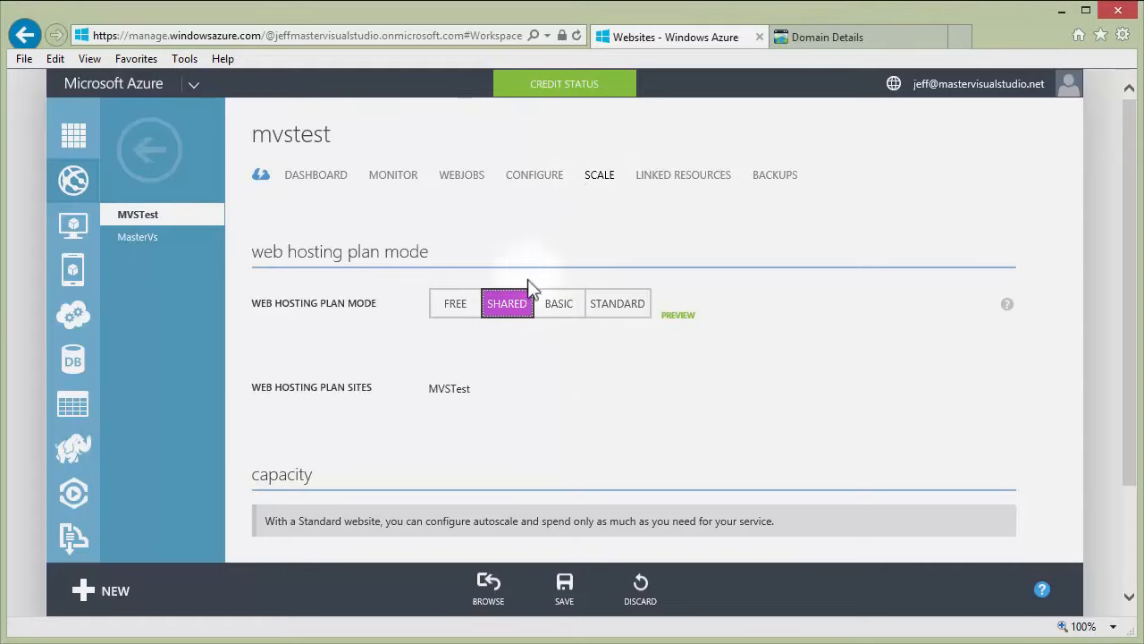
{"action": "left_click", "coordinate": [567, 588]}
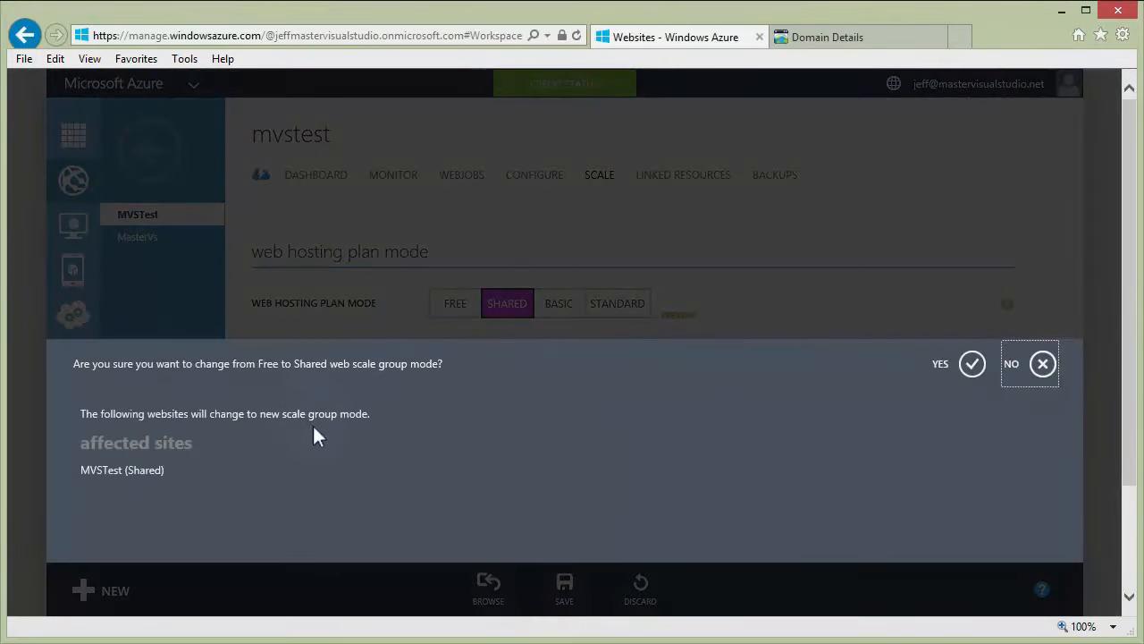
{"action": "left_click", "coordinate": [944, 366]}
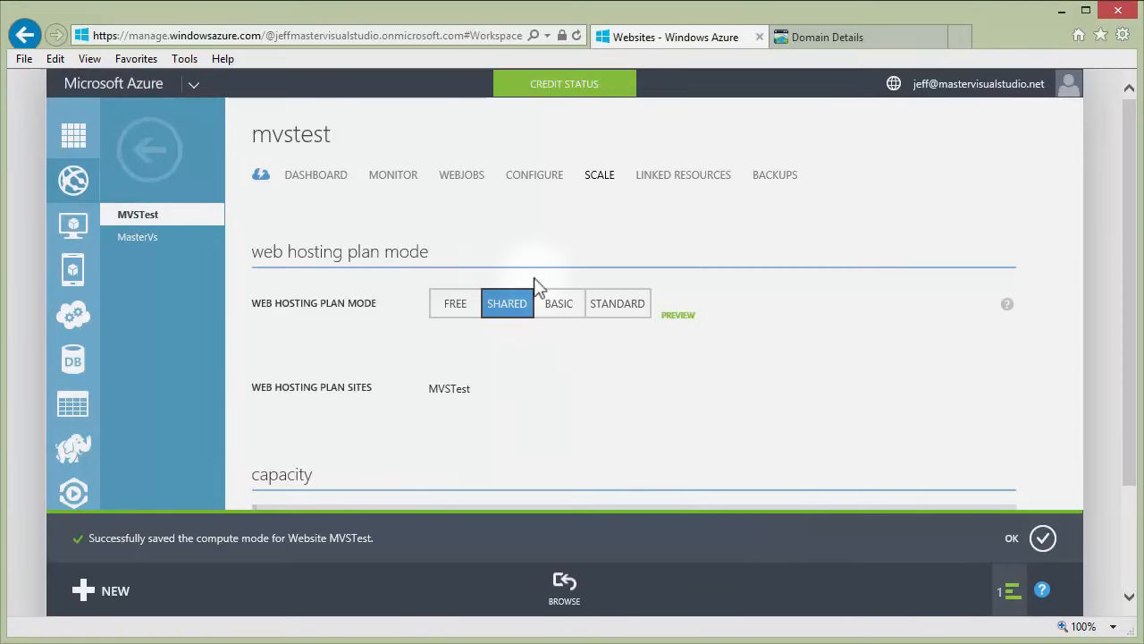
- Open the custom domain management dialog from the domain names section of the mvstest site's configuration
{"action": "left_click", "coordinate": [325, 176]}
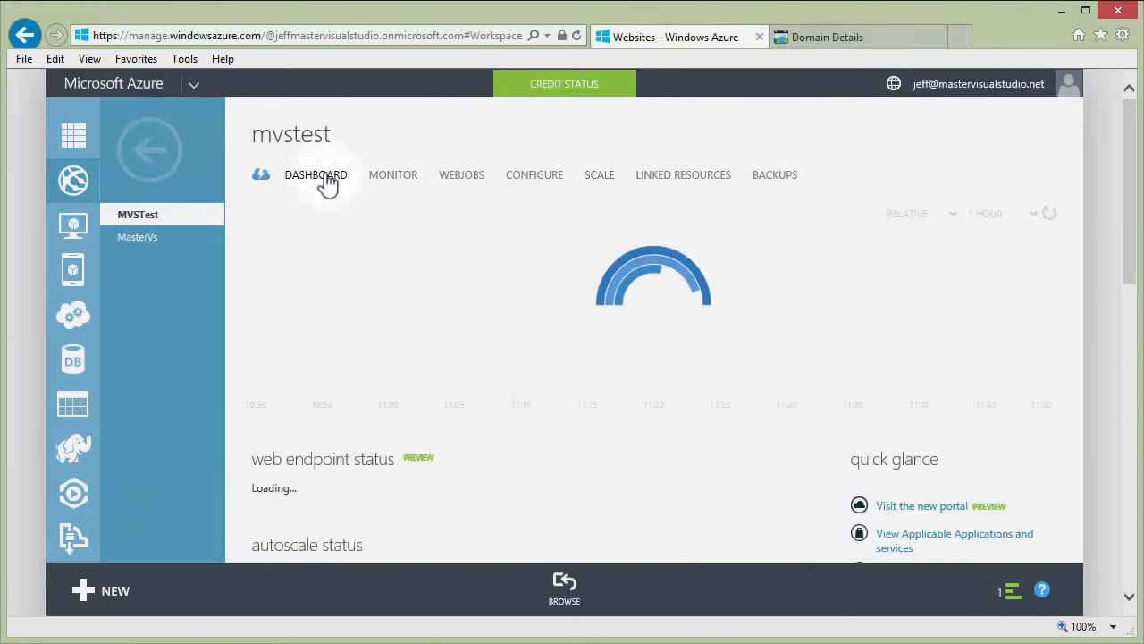
{"action": "scroll", "coordinate": [714, 481], "scroll_direction": "down", "scroll_amount": 2}
{"action": "scroll", "coordinate": [713, 483], "scroll_direction": "down", "scroll_amount": 2}
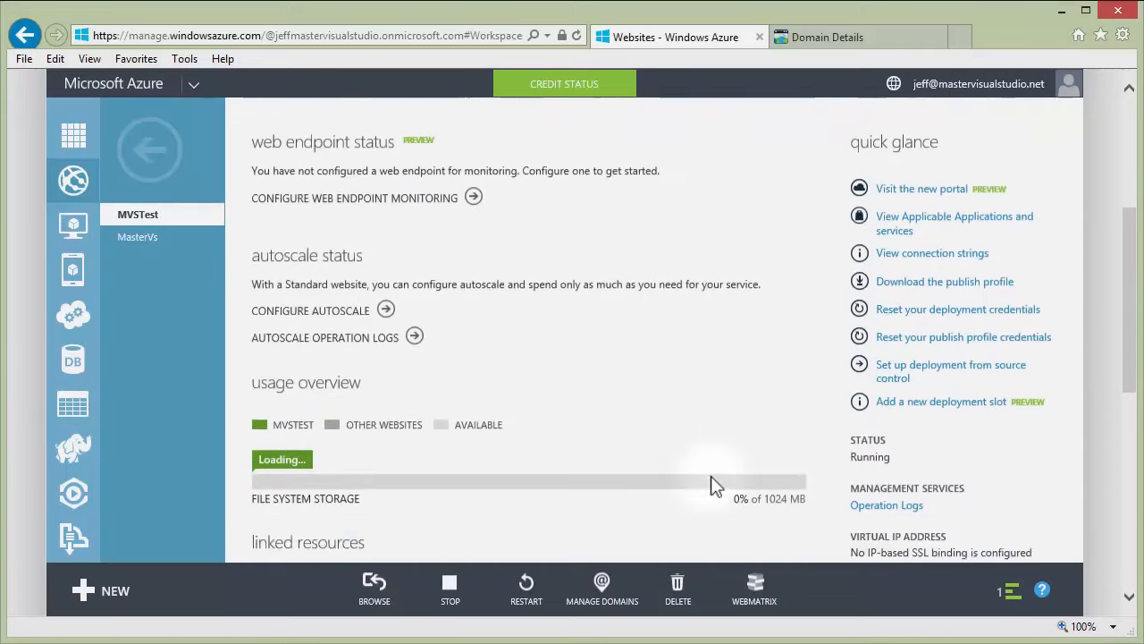
{"action": "scroll", "coordinate": [741, 456], "scroll_direction": "down", "scroll_amount": 2}
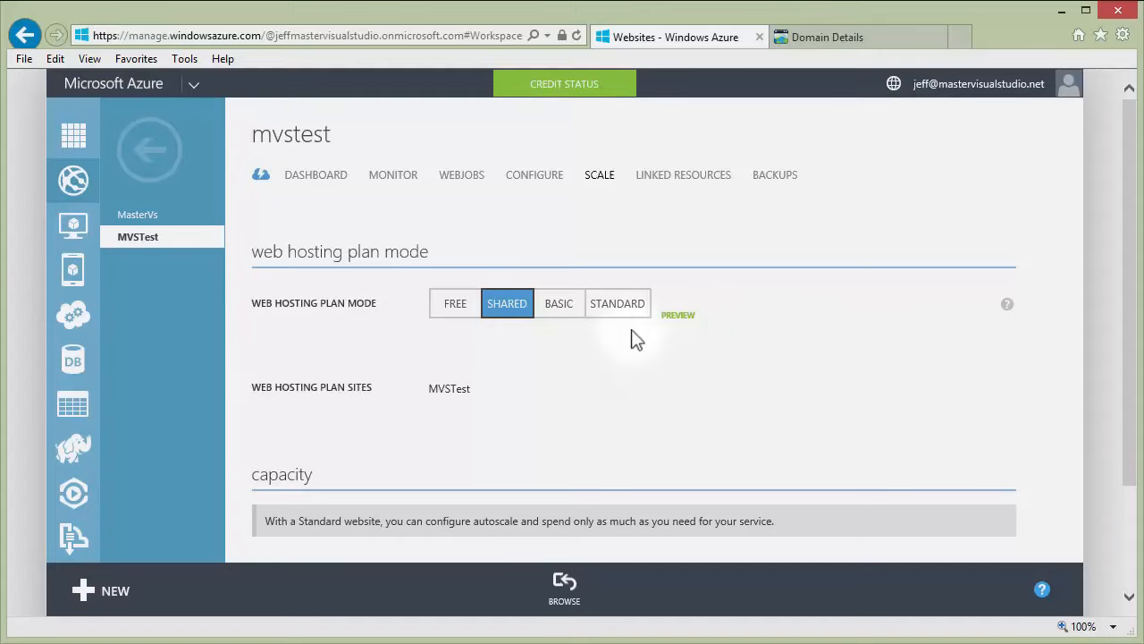
{"action": "left_click", "coordinate": [537, 175]}
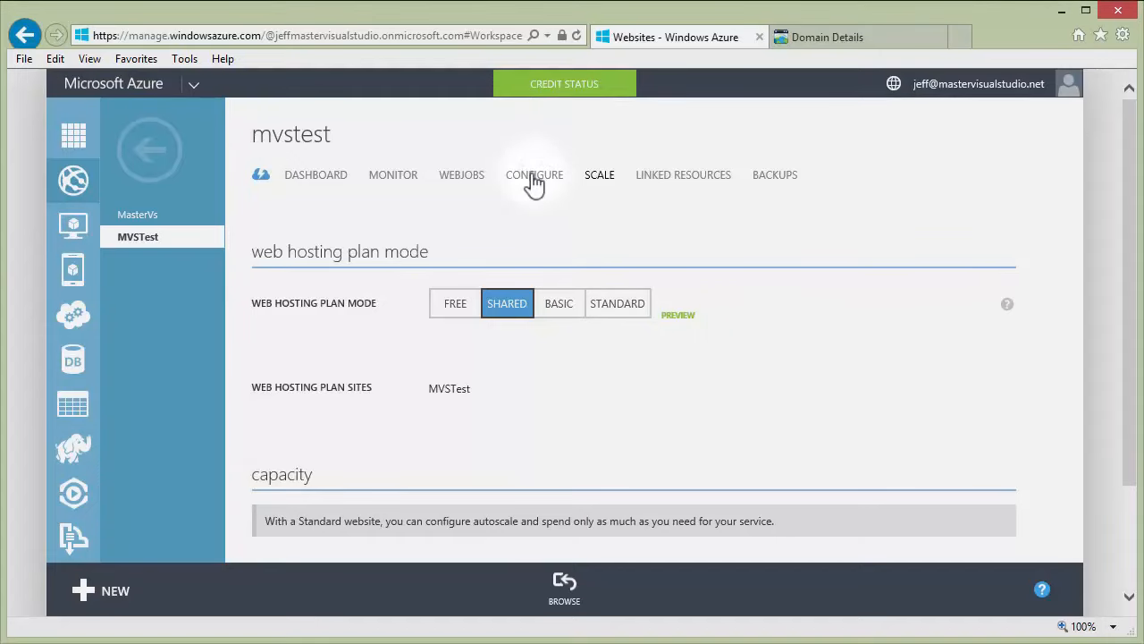
{"action": "scroll", "coordinate": [715, 414], "scroll_direction": "down", "scroll_amount": 2}
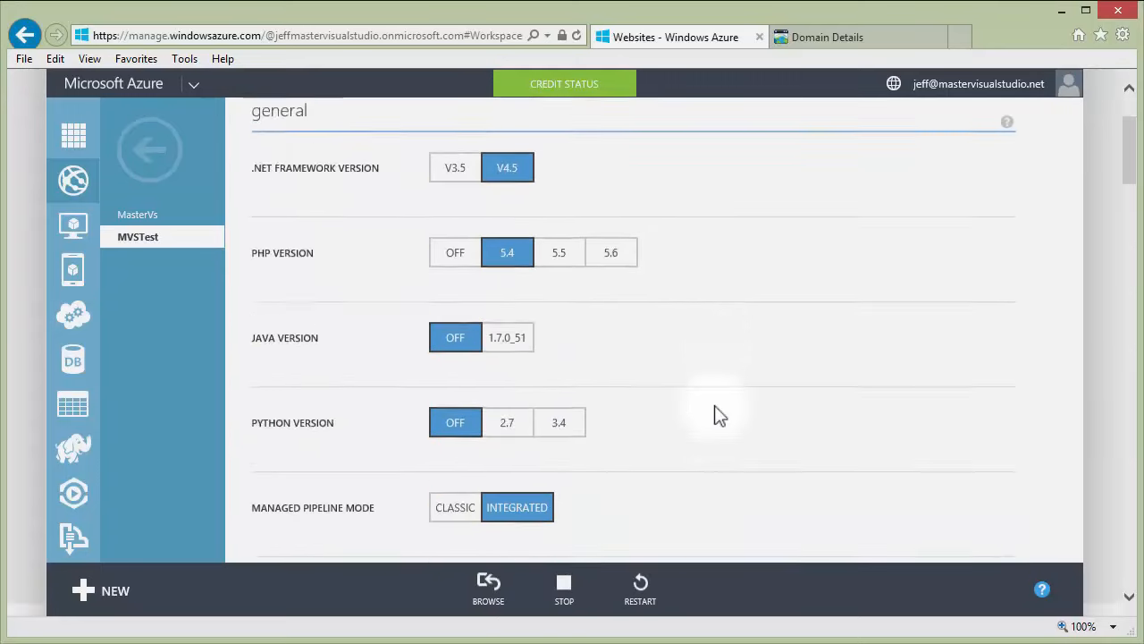
{"action": "scroll", "coordinate": [718, 415], "scroll_direction": "down", "scroll_amount": 8}
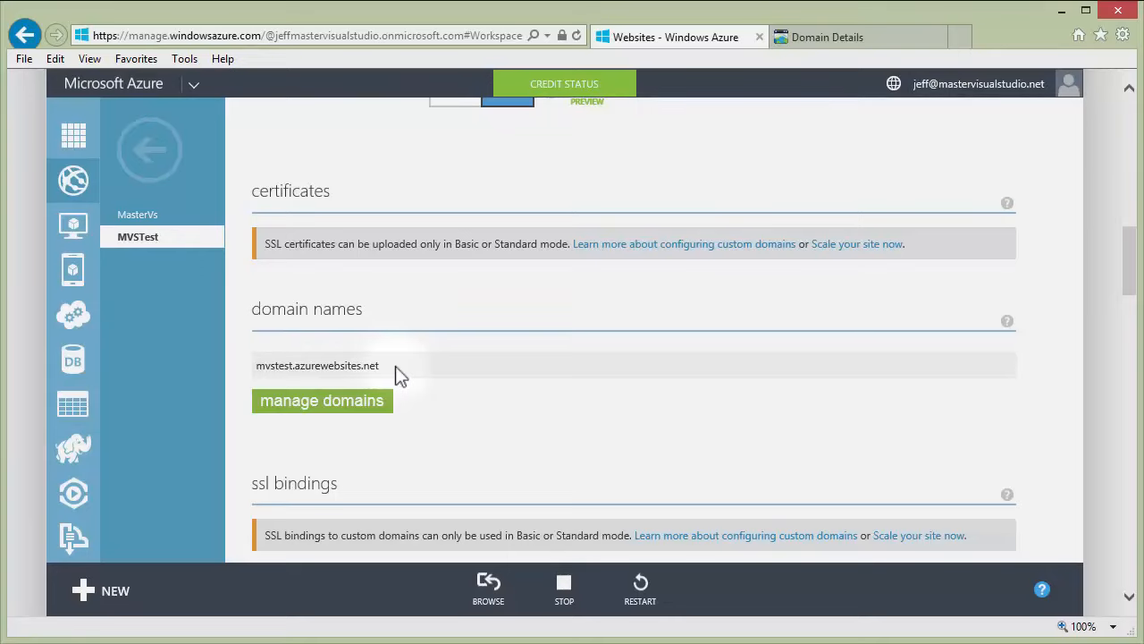
{"action": "left_click", "coordinate": [330, 398]}
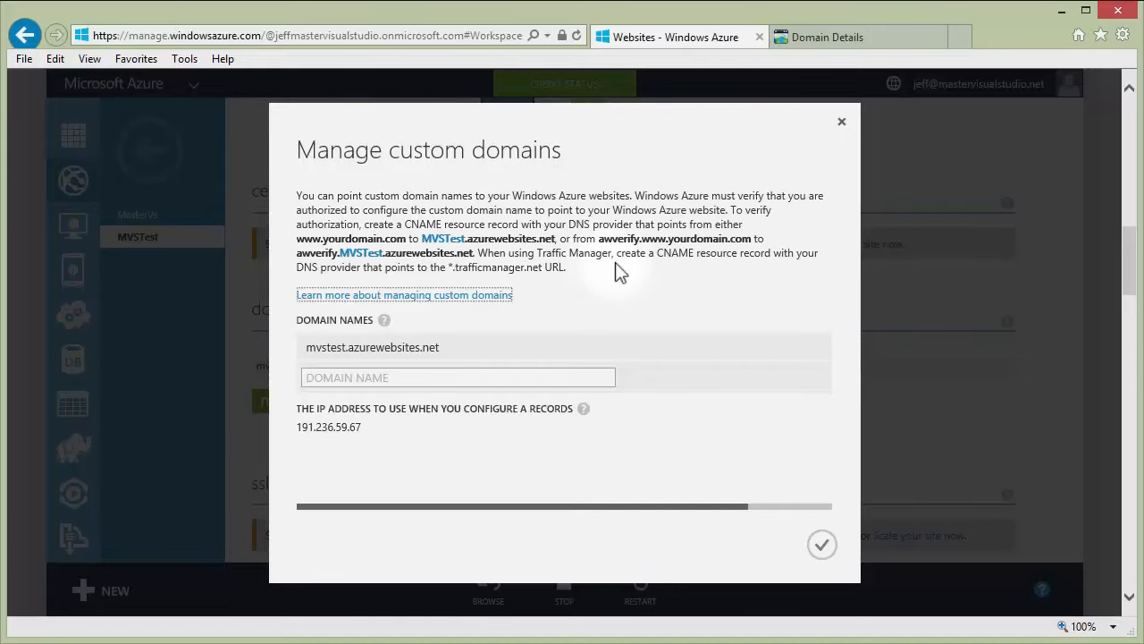
- Copy the IP address 191.236.59.67 provided for configuring A records
{"action": "left_click", "coordinate": [596, 379]}
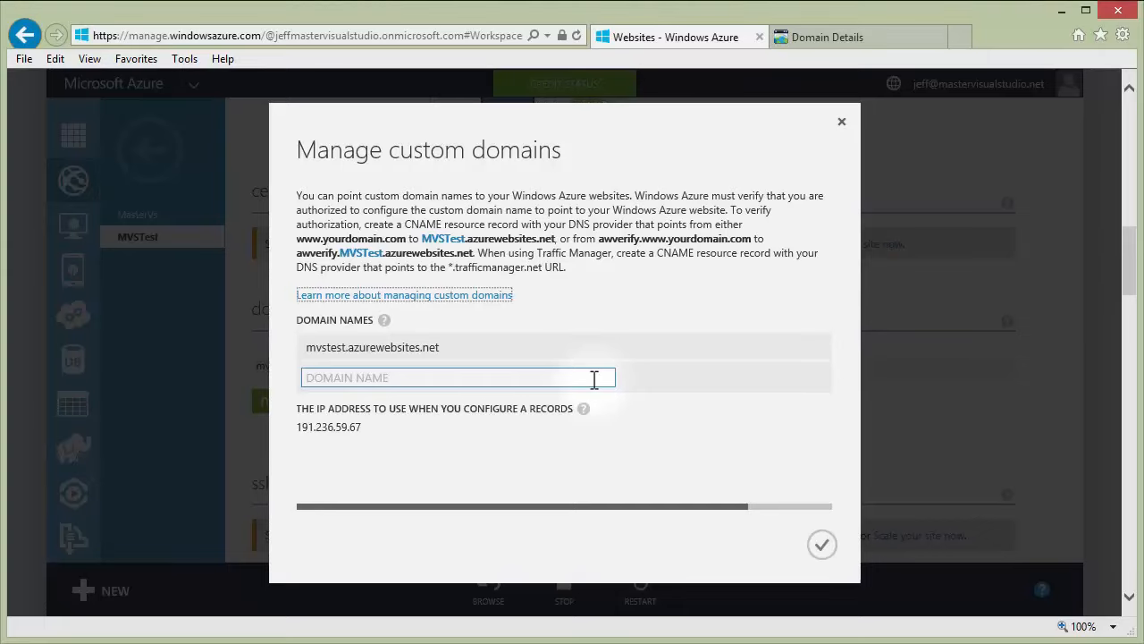
{"action": "left_click", "coordinate": [594, 379]}
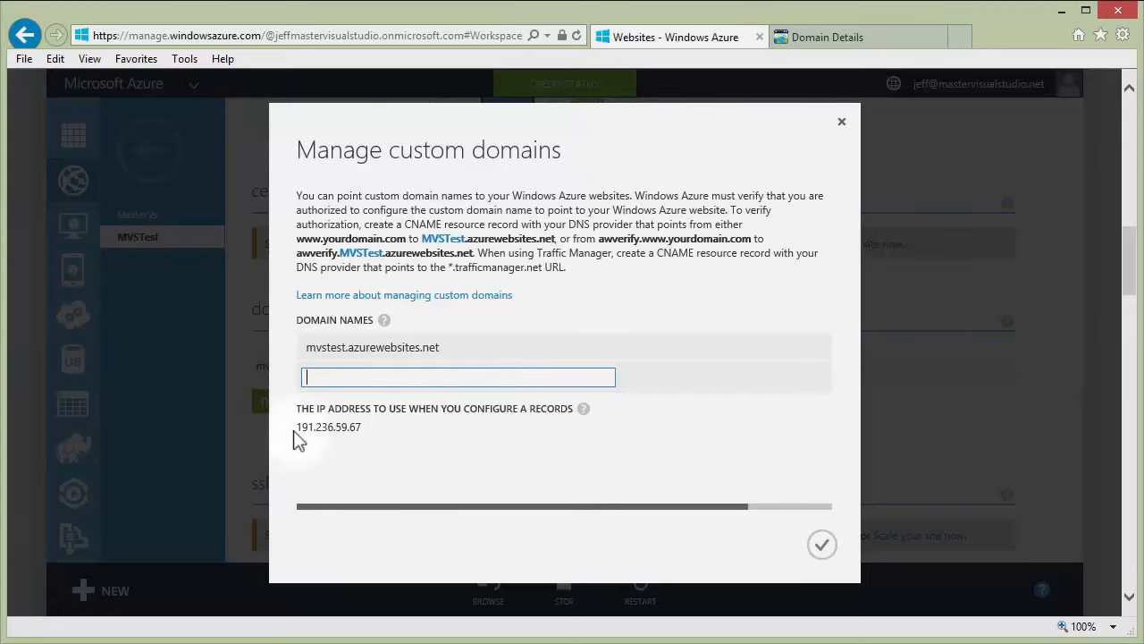
{"action": "left_click_drag", "start_coordinate": [296, 427], "coordinate": [363, 431]}
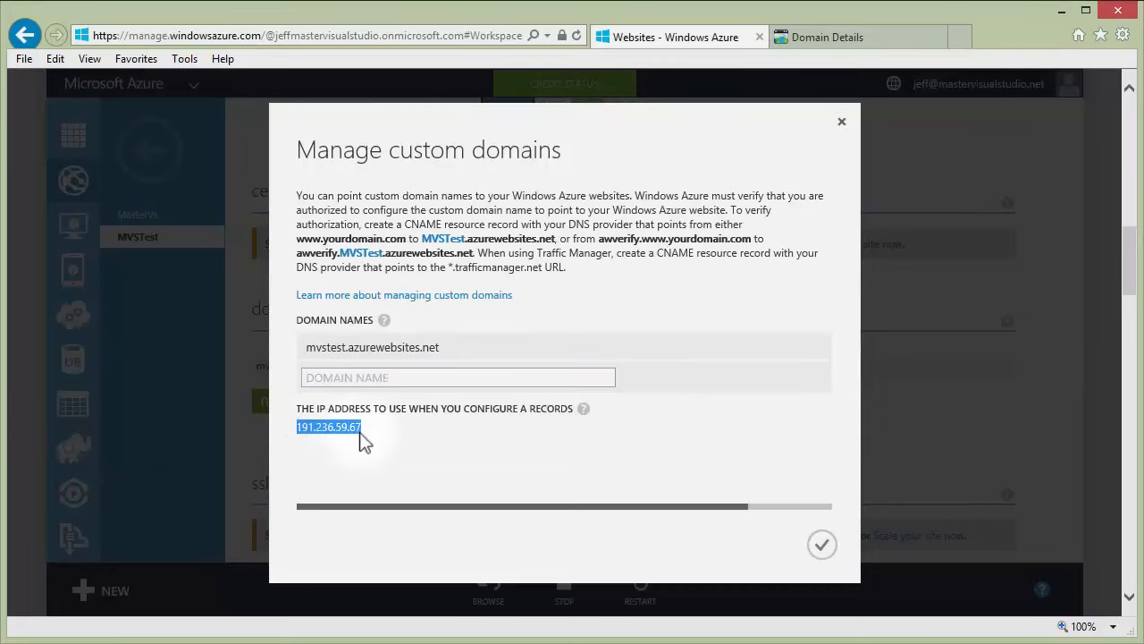
{"action": "right_click", "coordinate": [354, 433]}
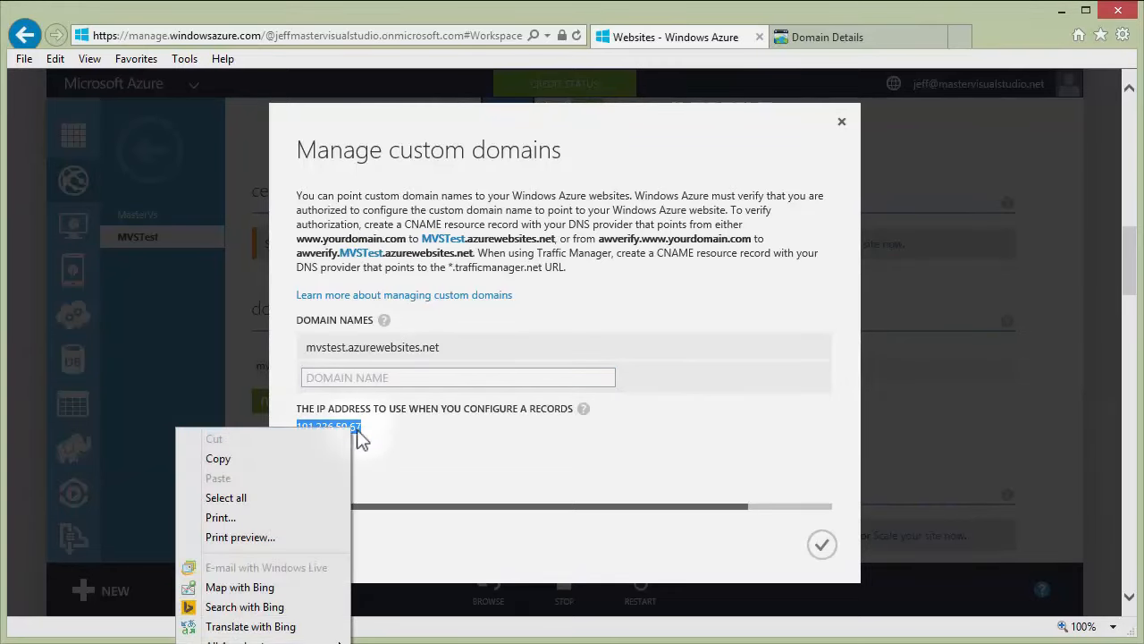
{"action": "left_click", "coordinate": [302, 462]}
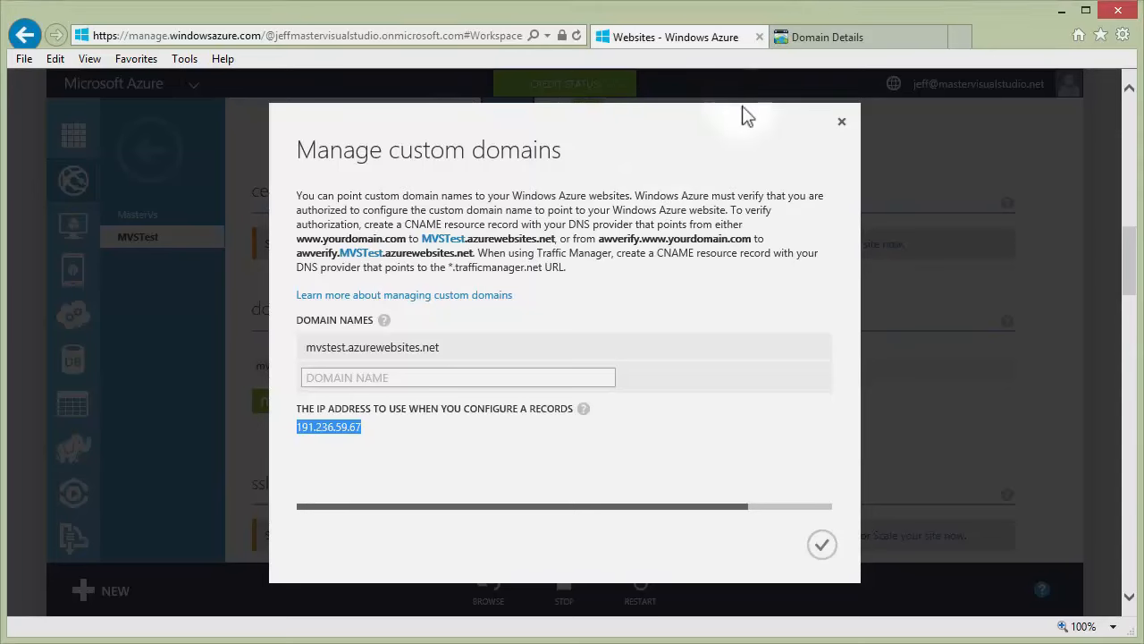
- Switch to the GoDaddy domain details and point the @ A (Host) record of MASTERVS.COM to 191.236.59.67
{"action": "left_click", "coordinate": [813, 43]}
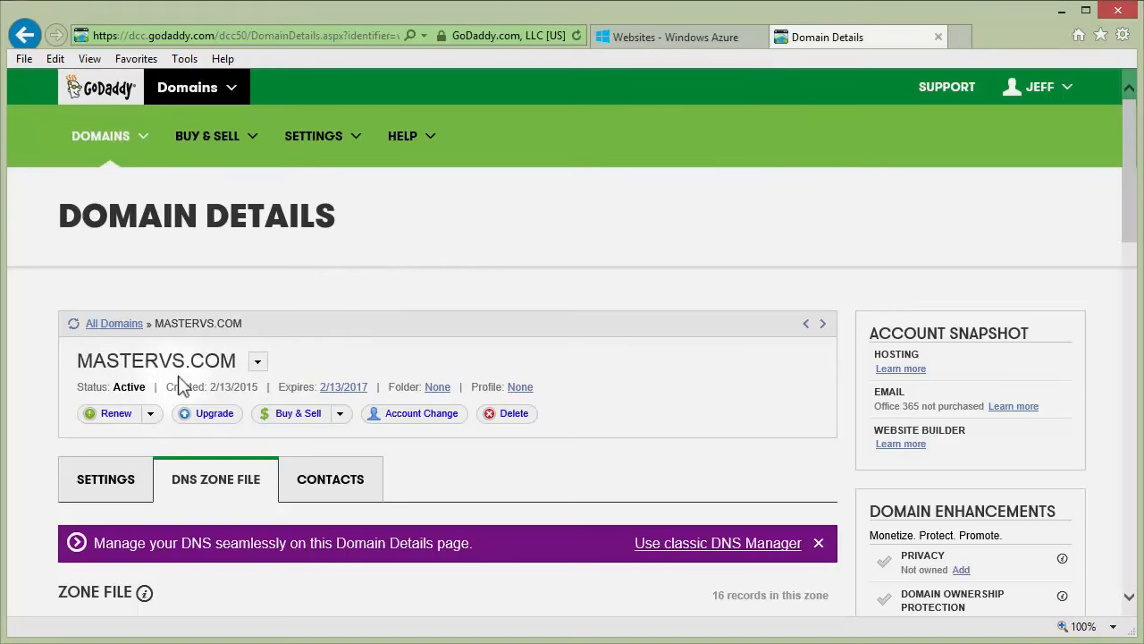
{"action": "scroll", "coordinate": [695, 384], "scroll_direction": "down", "scroll_amount": 2}
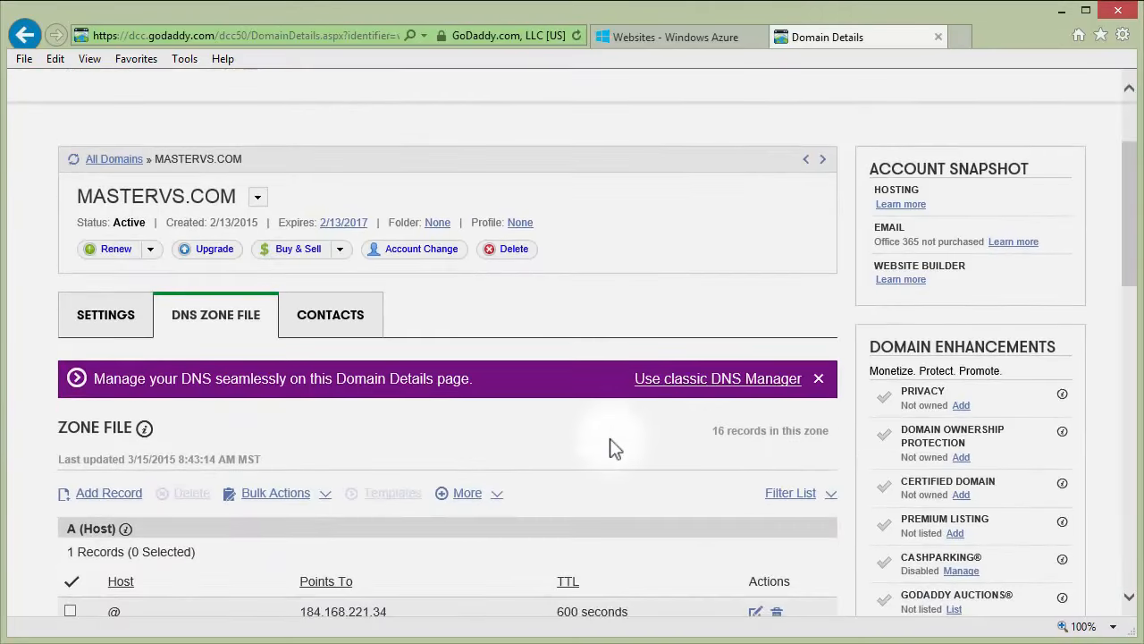
{"action": "scroll", "coordinate": [610, 440], "scroll_direction": "down", "scroll_amount": 2}
{"action": "scroll", "coordinate": [532, 460], "scroll_direction": "down", "scroll_amount": 1}
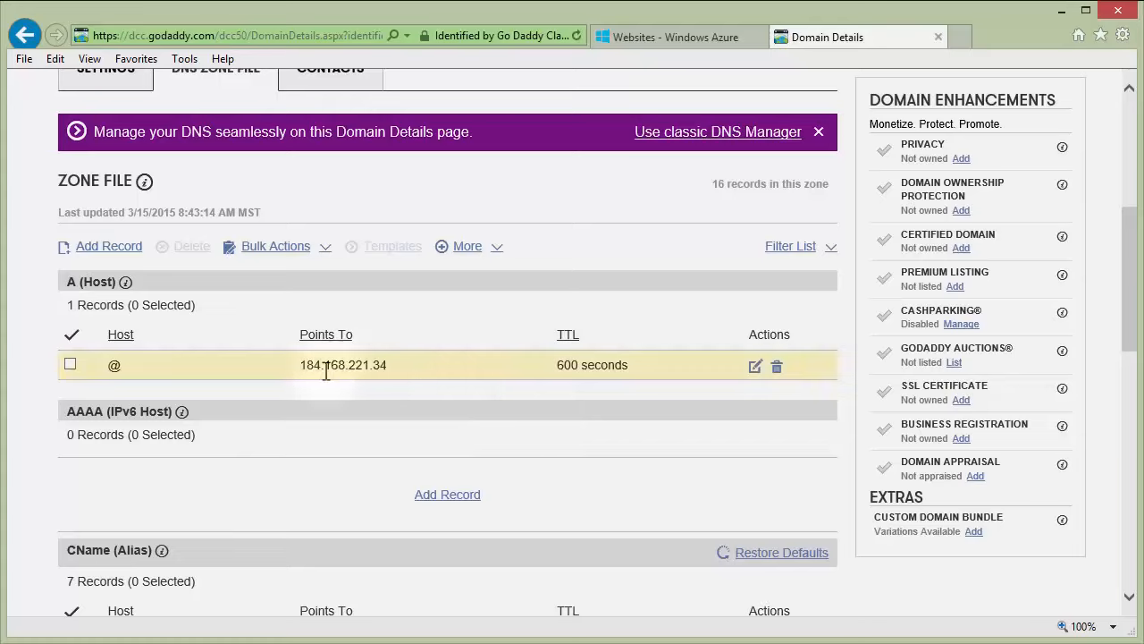
{"action": "left_click", "coordinate": [755, 367]}
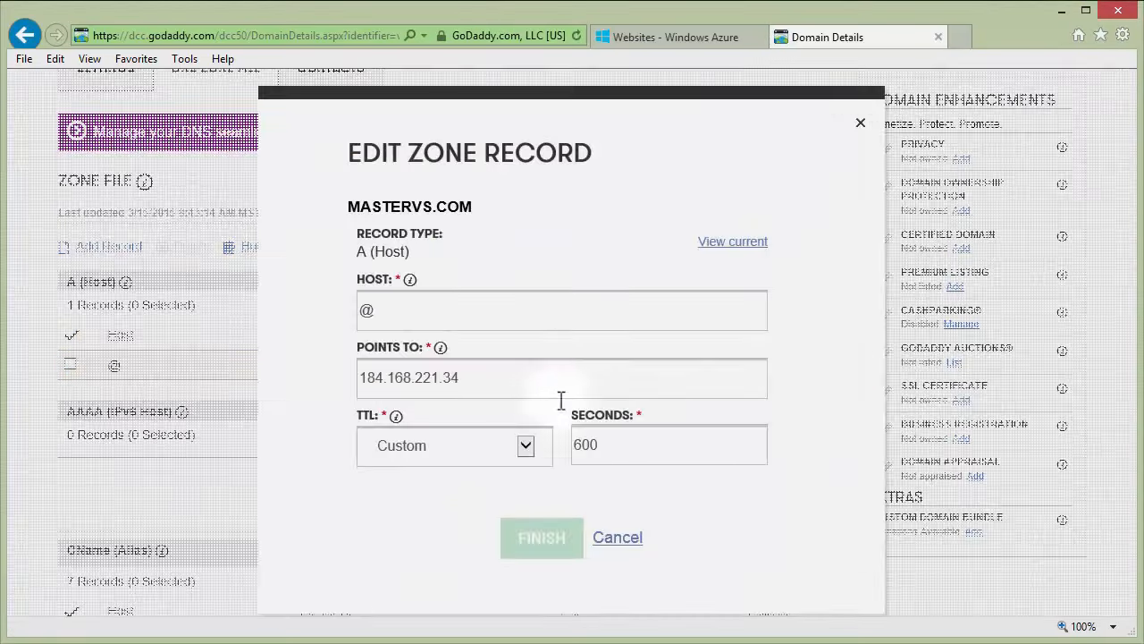
{"action": "left_click", "coordinate": [485, 379]}
{"action": "right_click", "coordinate": [501, 379]}
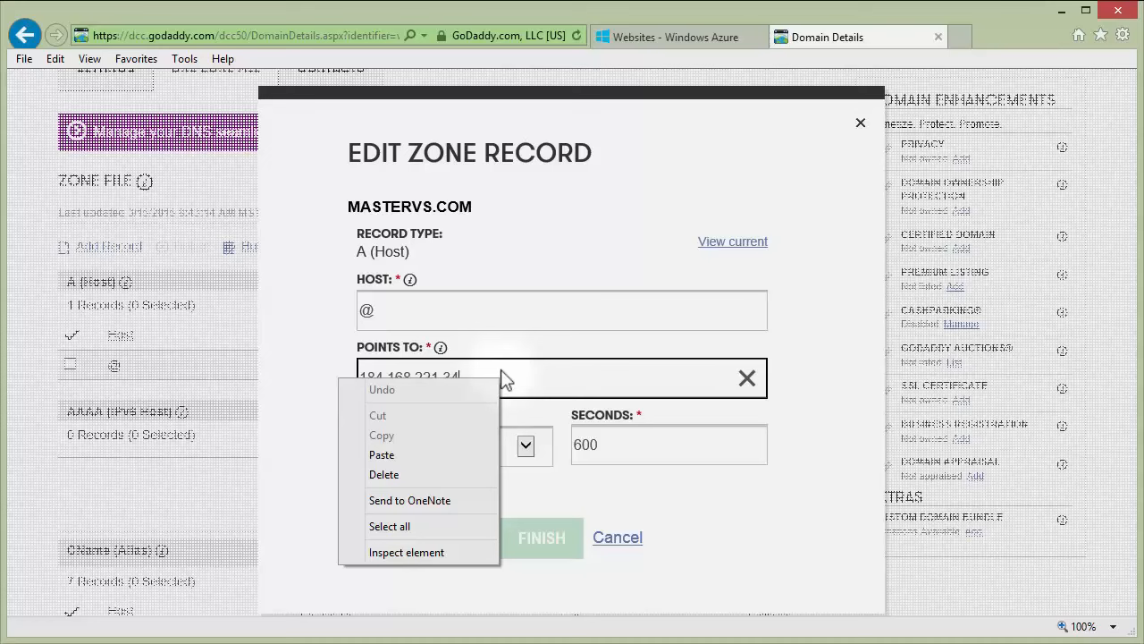
{"action": "left_click", "coordinate": [450, 453]}
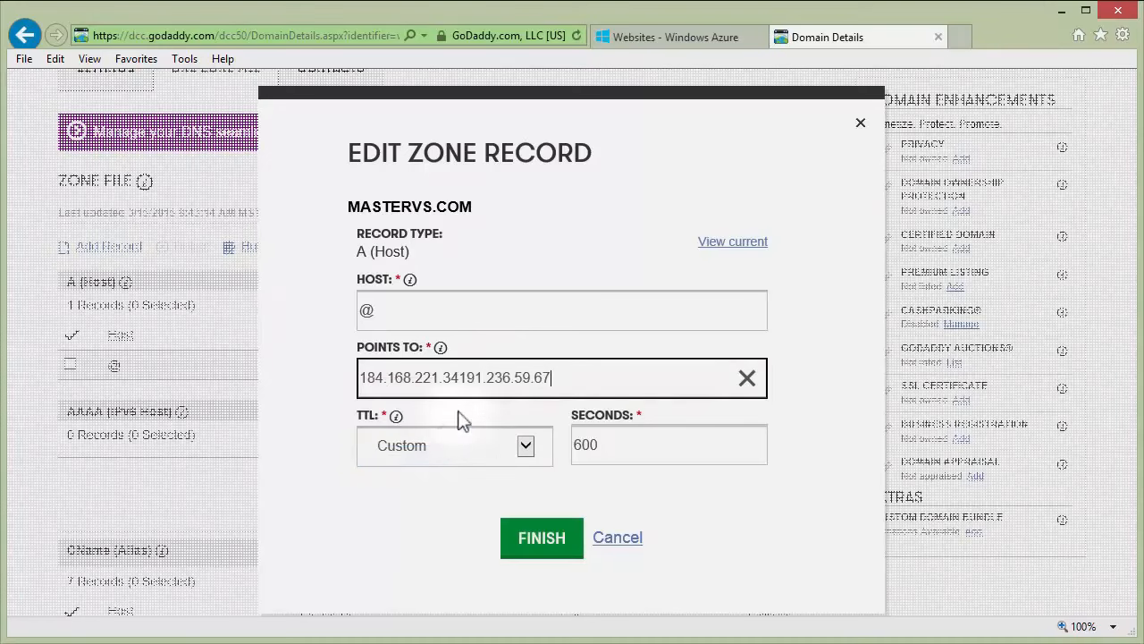
{"action": "left_click", "coordinate": [460, 377]}
{"action": "key", "text": "shift+Home"}
{"action": "key", "text": "BackSpace"}
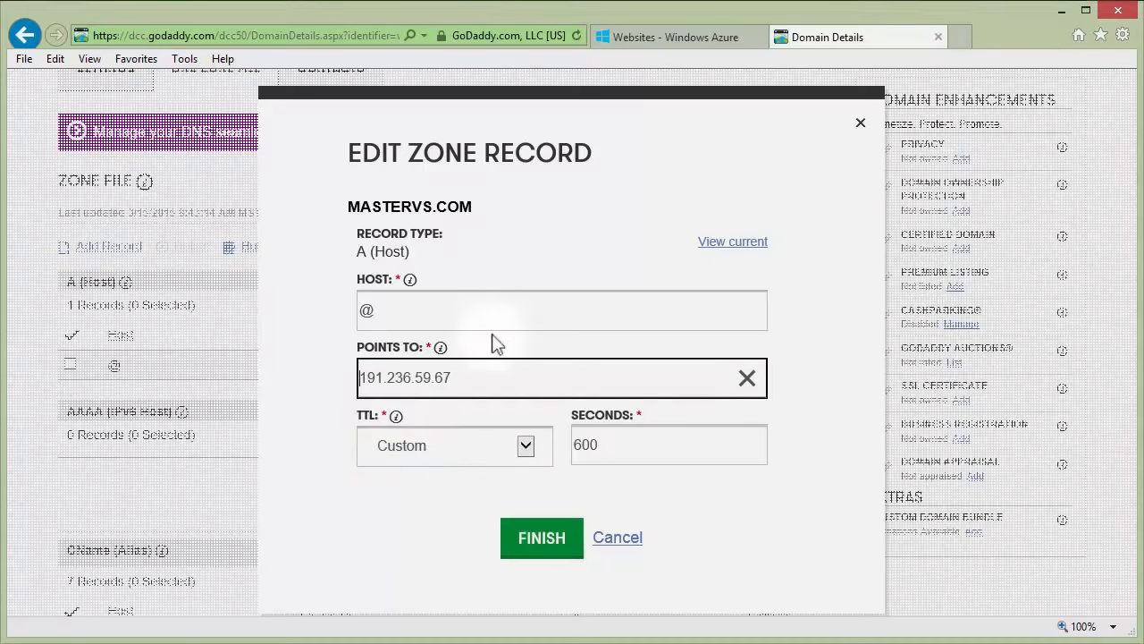
{"action": "left_click", "coordinate": [554, 539]}
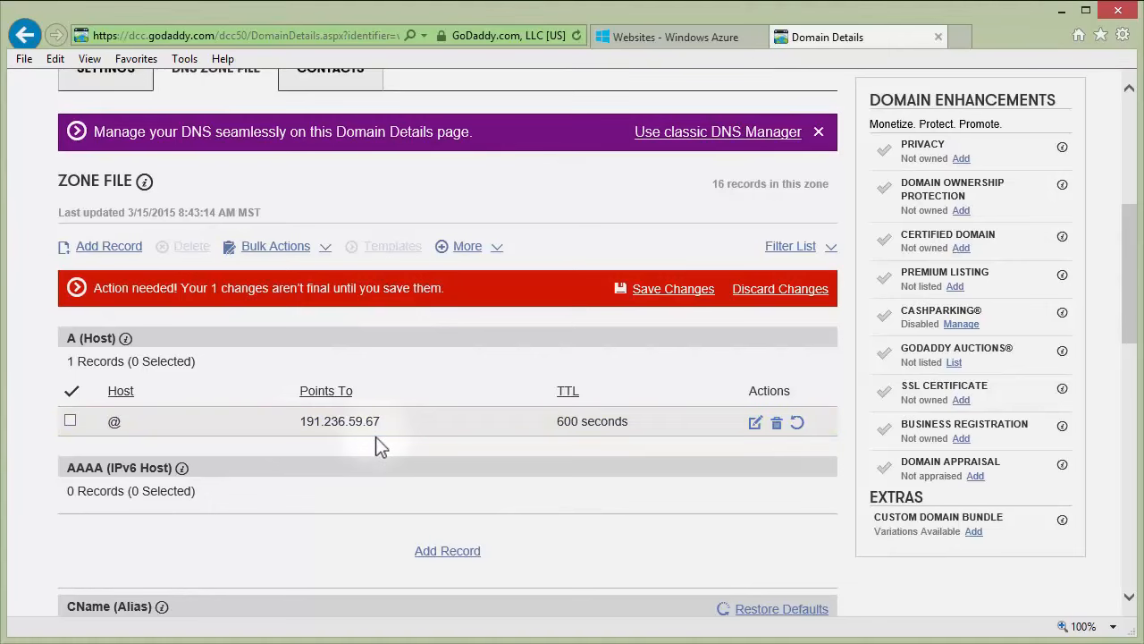
- Start a new CNAME (Alias) zone record for MASTERVS.COM with awverify as the host
{"action": "scroll", "coordinate": [377, 439], "scroll_direction": "down", "scroll_amount": 1}
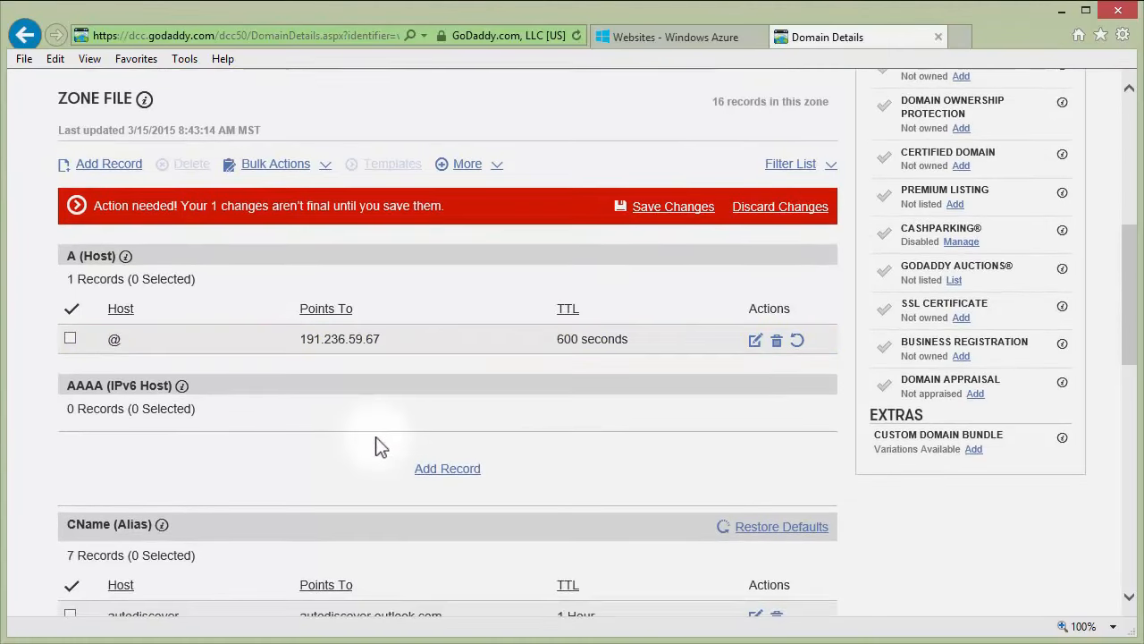
{"action": "scroll", "coordinate": [366, 438], "scroll_direction": "down", "scroll_amount": 3}
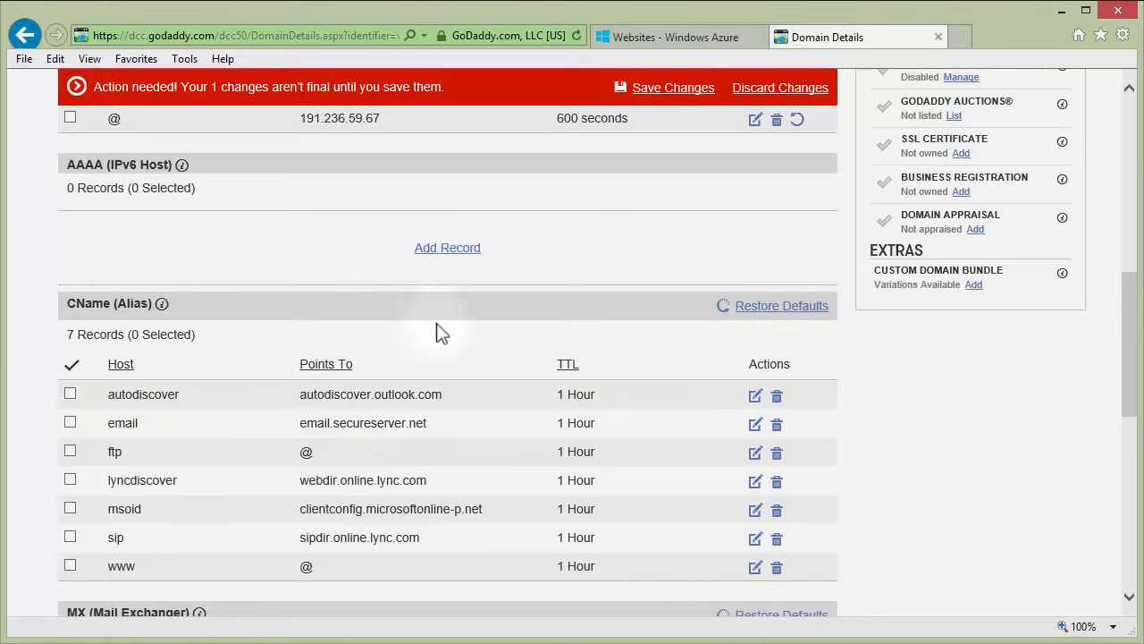
{"action": "scroll", "coordinate": [284, 358], "scroll_direction": "up", "scroll_amount": 2}
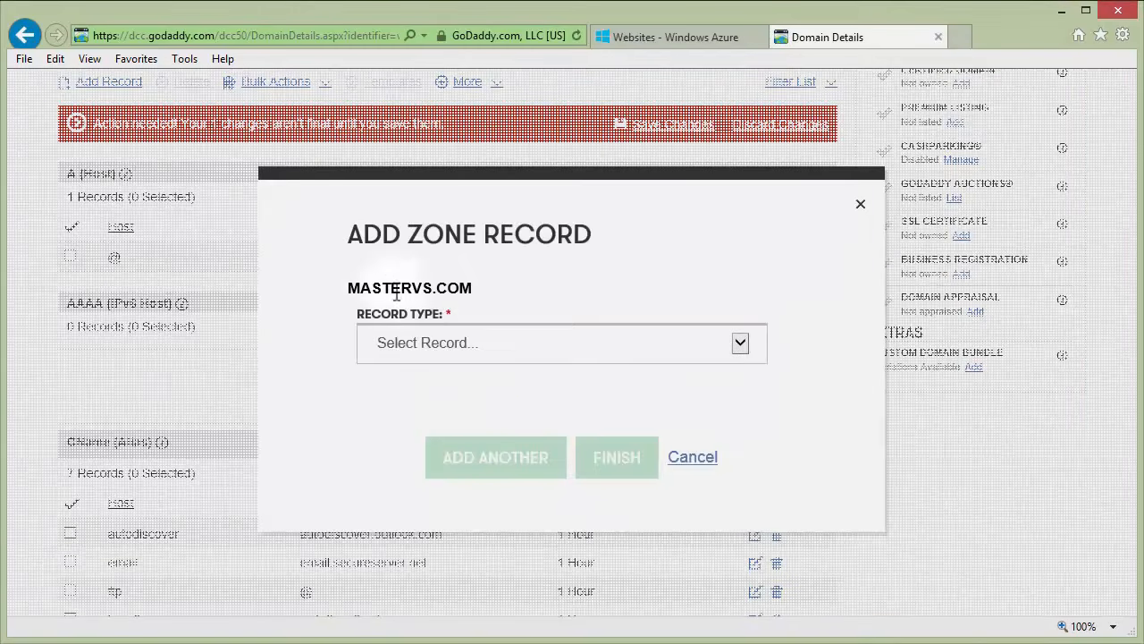
{"action": "left_click", "coordinate": [469, 343]}
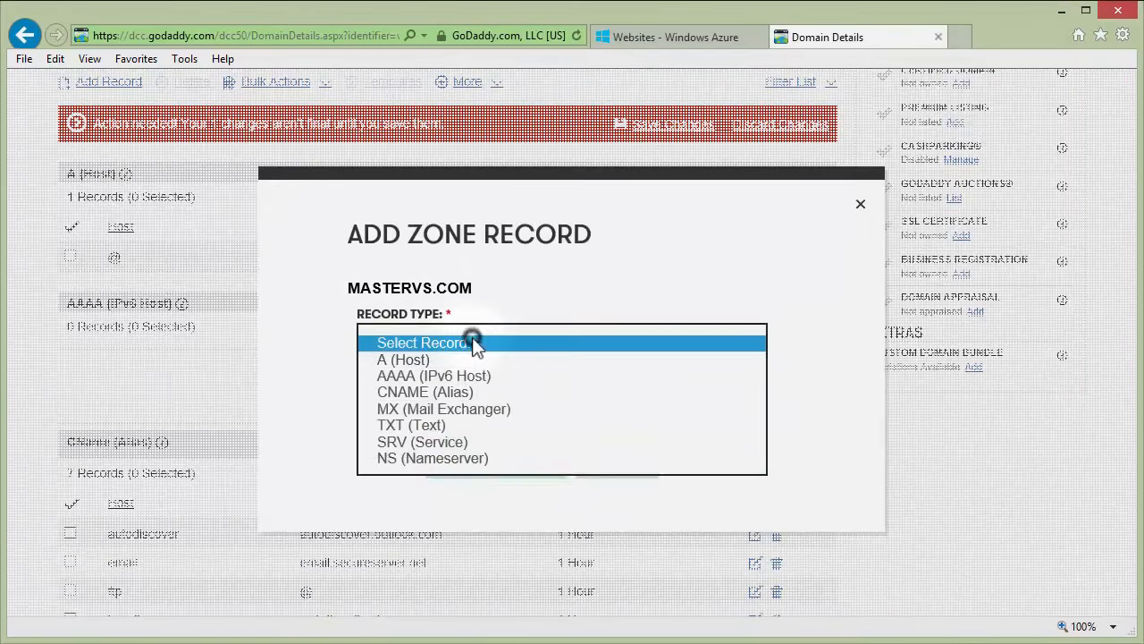
{"action": "left_click", "coordinate": [466, 391]}
{"action": "left_click", "coordinate": [453, 402]}
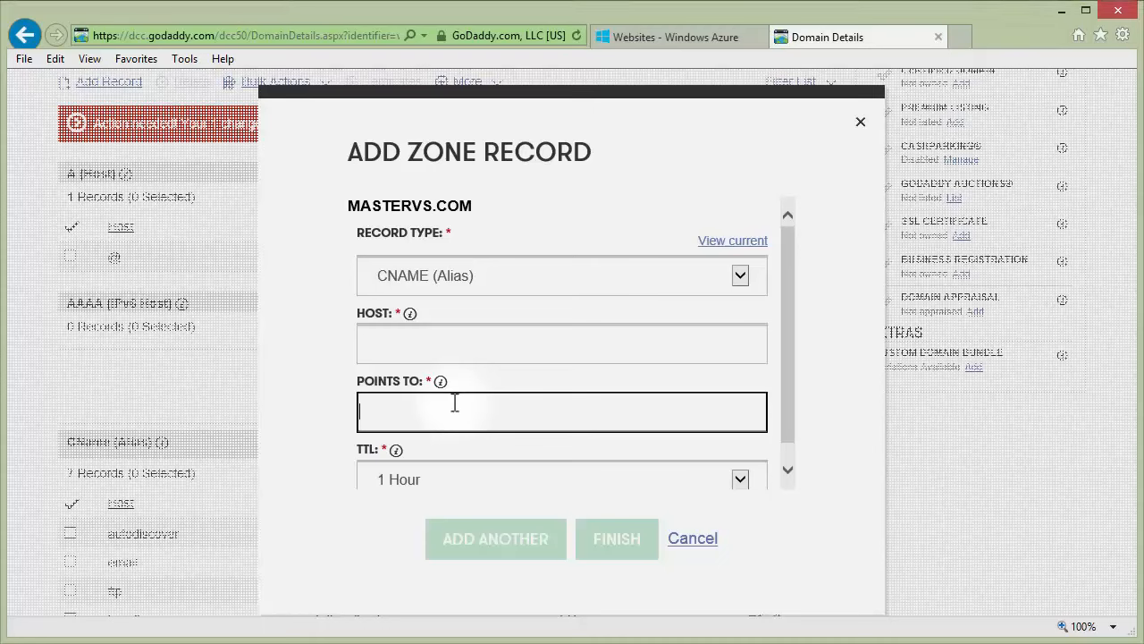
{"action": "left_click", "coordinate": [532, 354]}
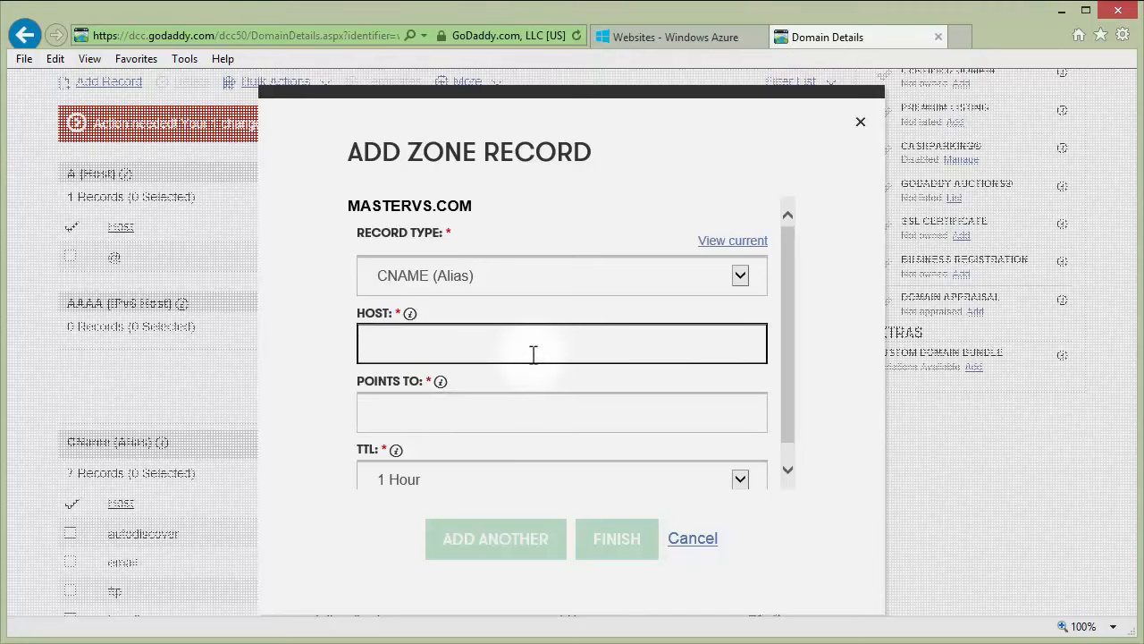
{"action": "type", "text": "awverify"}
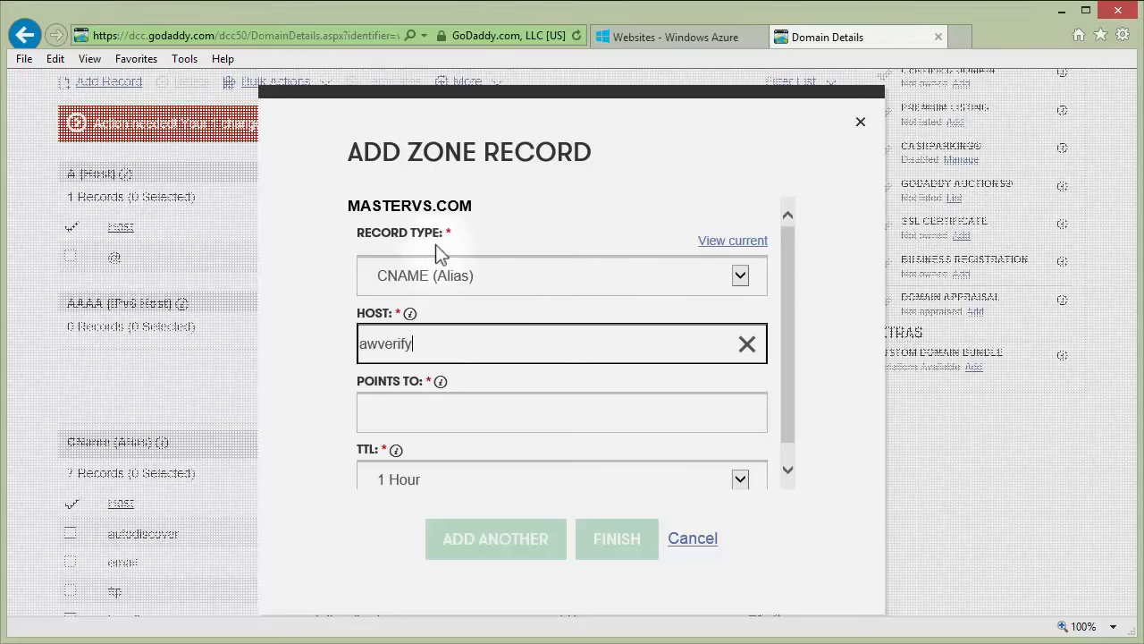
- Switch to the Azure portal and copy the verification address awverify.MVSTest.azurewebsites.net from the custom domains instructions
{"action": "left_click", "coordinate": [439, 411]}
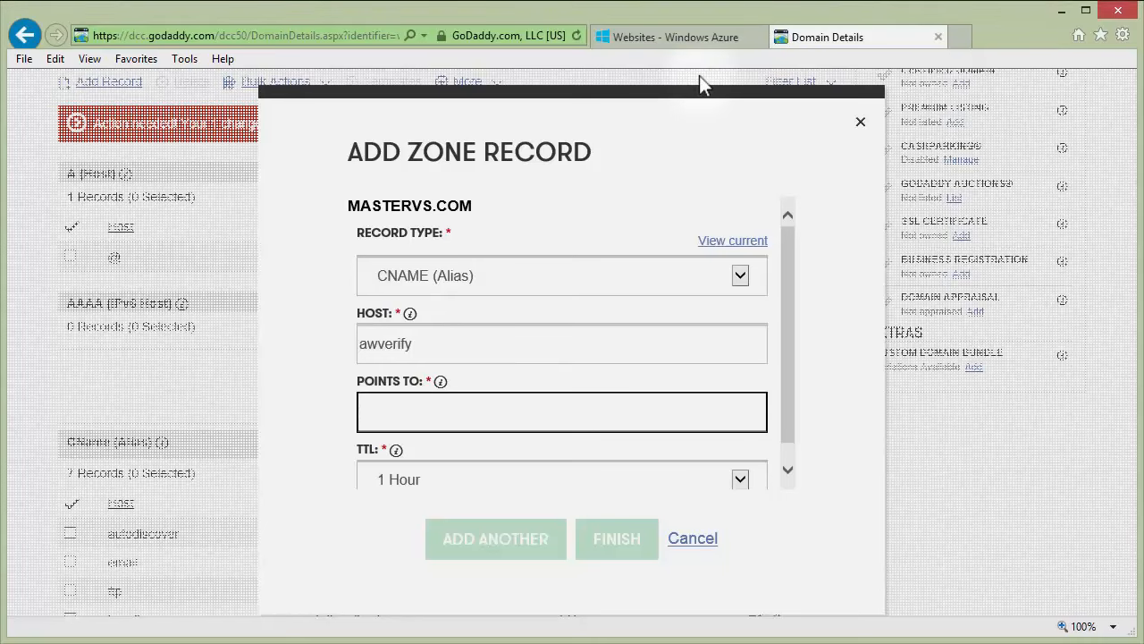
{"action": "type", "text": "awverify.master"}
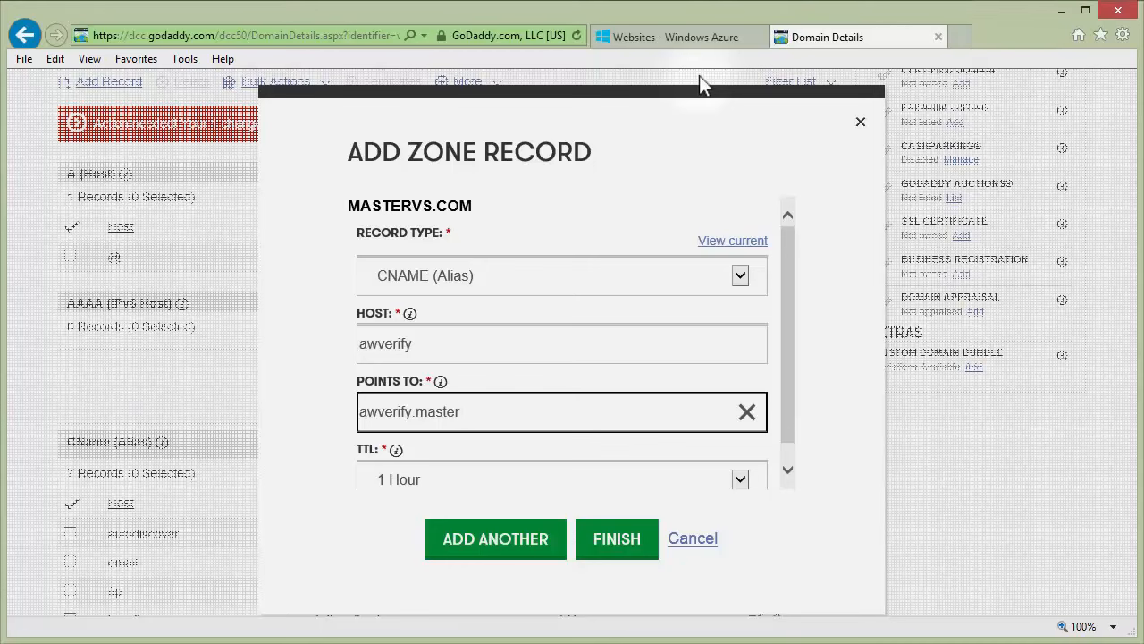
{"action": "left_click", "coordinate": [691, 45]}
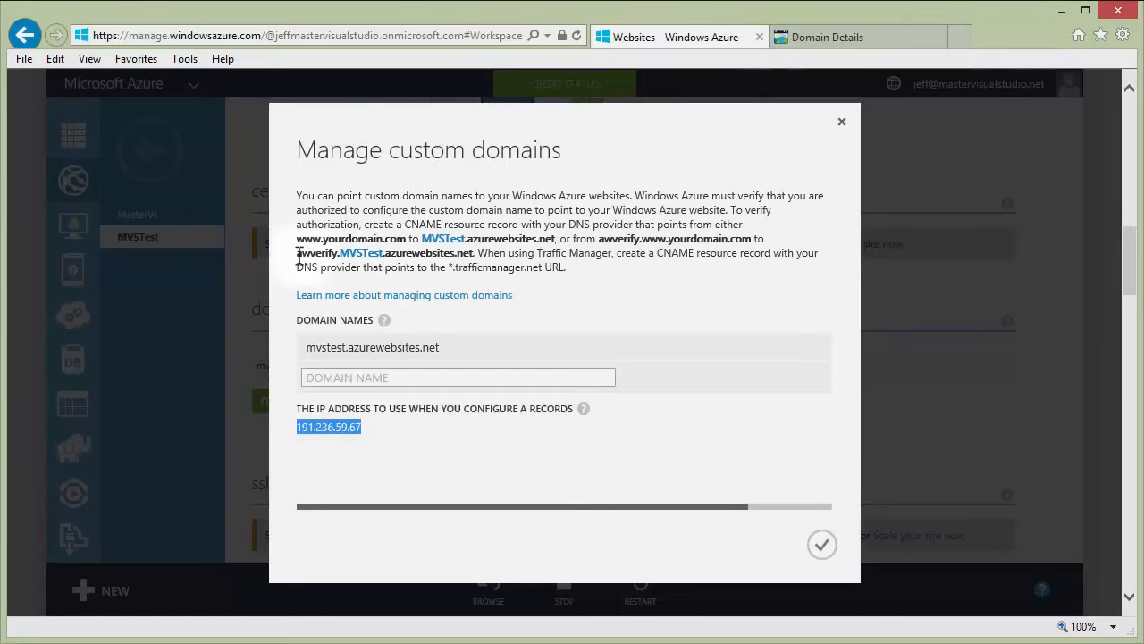
{"action": "left_click_drag", "start_coordinate": [298, 256], "coordinate": [472, 255]}
{"action": "right_click", "coordinate": [466, 257]}
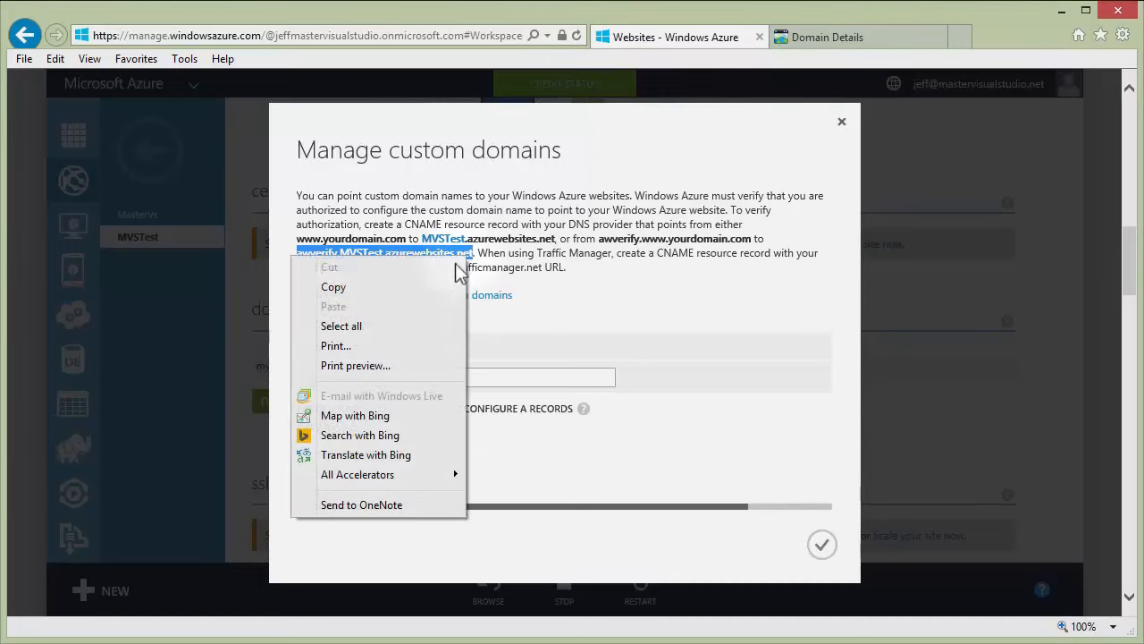
{"action": "left_click", "coordinate": [439, 286]}
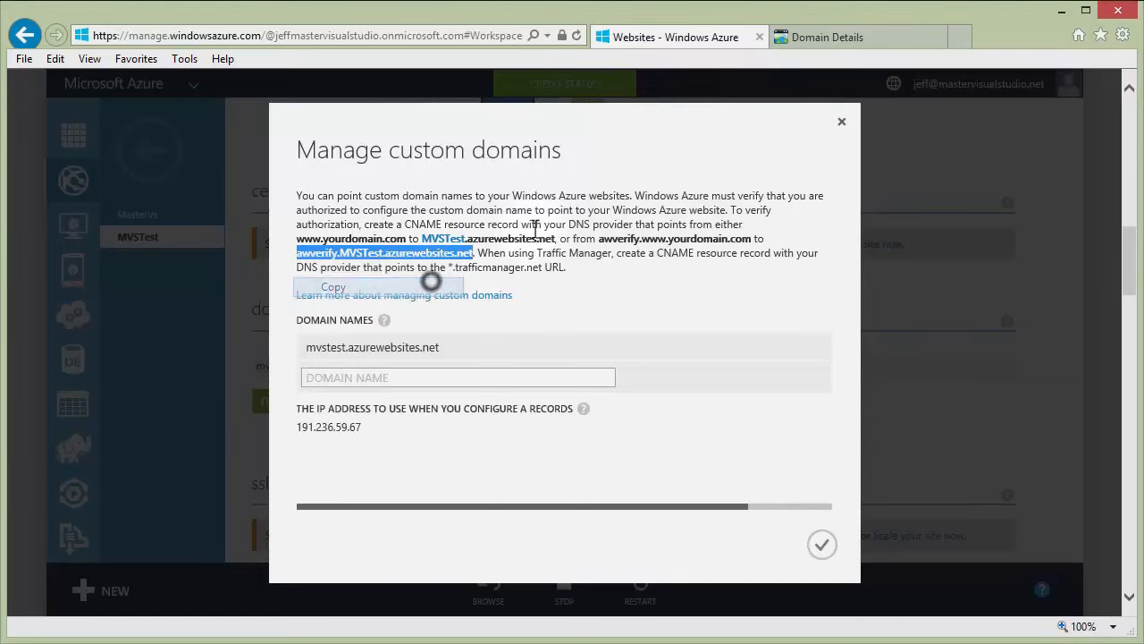
- Return to the GoDaddy zone record, point the awverify host to awverify.MVSTest.azurewebsites.net and finish adding it
{"action": "left_click", "coordinate": [791, 37]}
{"action": "left_click_drag", "start_coordinate": [508, 411], "coordinate": [339, 413]}
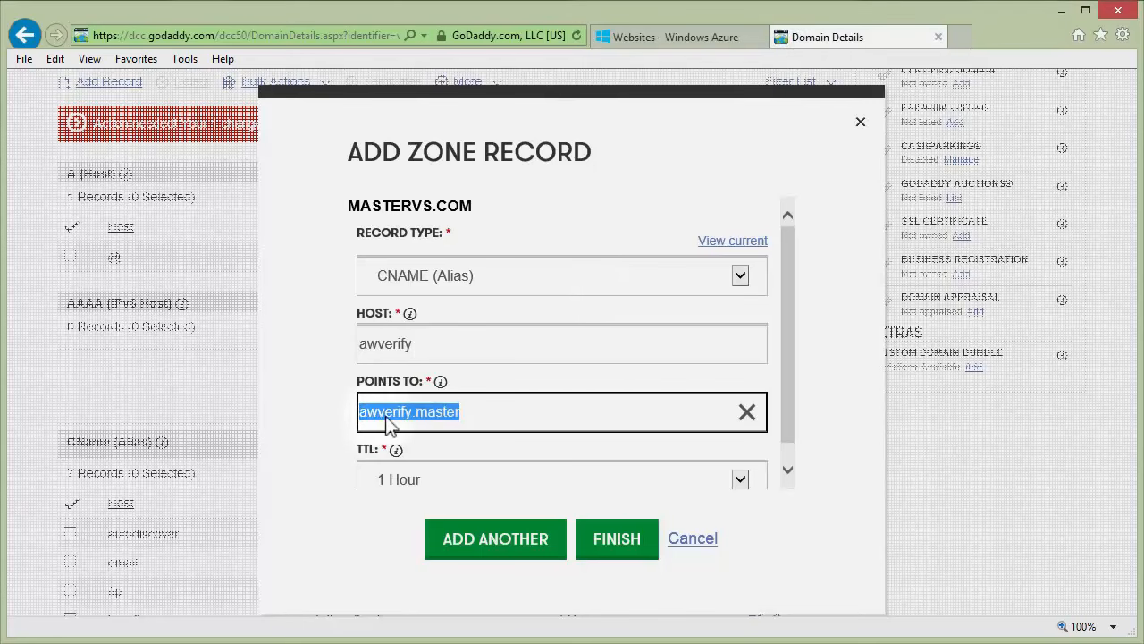
{"action": "key", "text": "ctrl+v"}
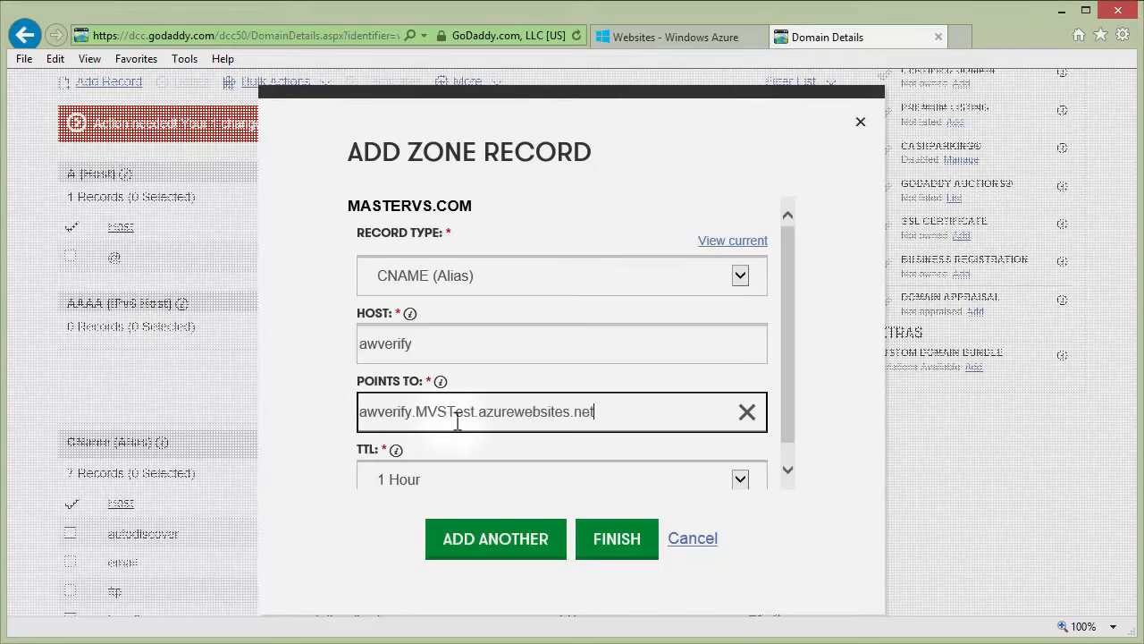
{"action": "left_click", "coordinate": [526, 549]}
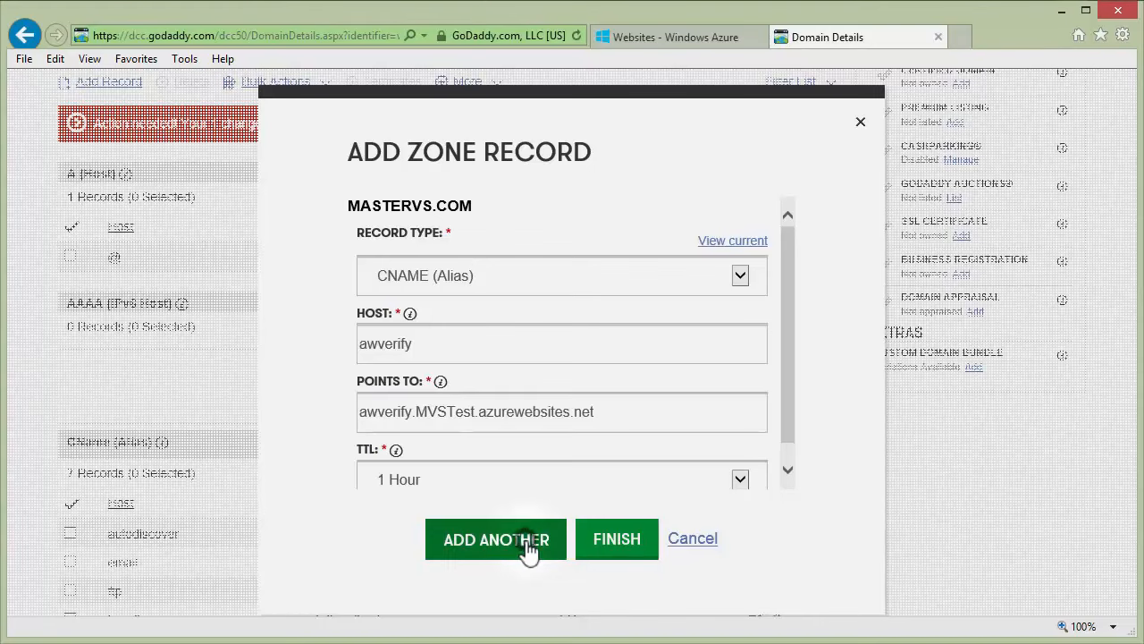
{"action": "left_click", "coordinate": [596, 546]}
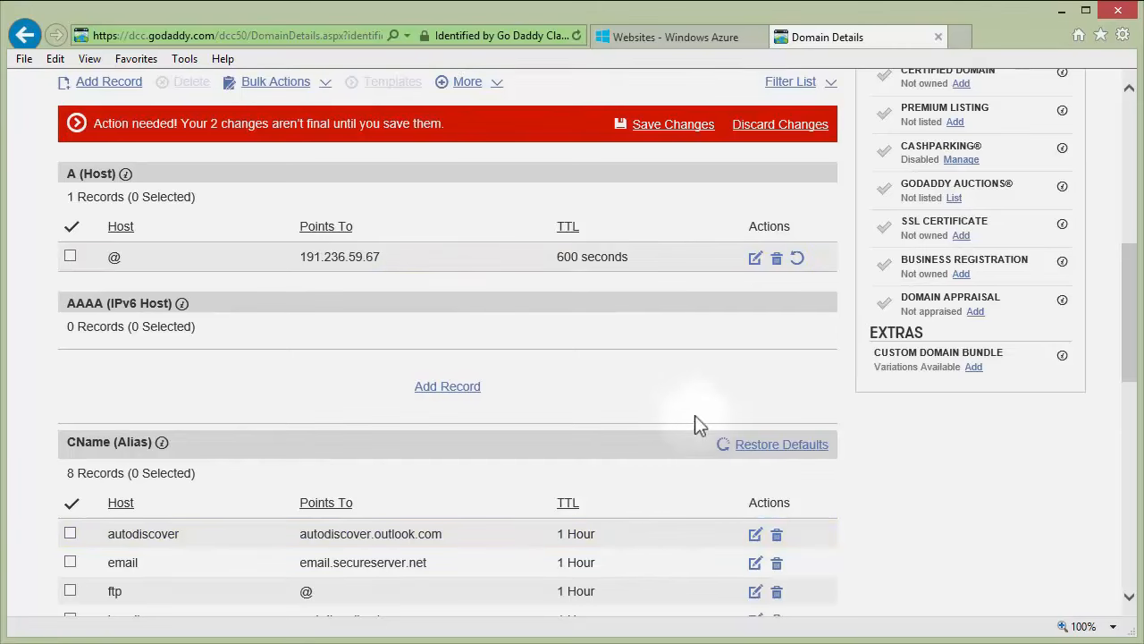
- Check the new awverify entry among the CNAME records and save the pending zone file changes
{"action": "scroll", "coordinate": [677, 419], "scroll_direction": "down", "scroll_amount": 3}
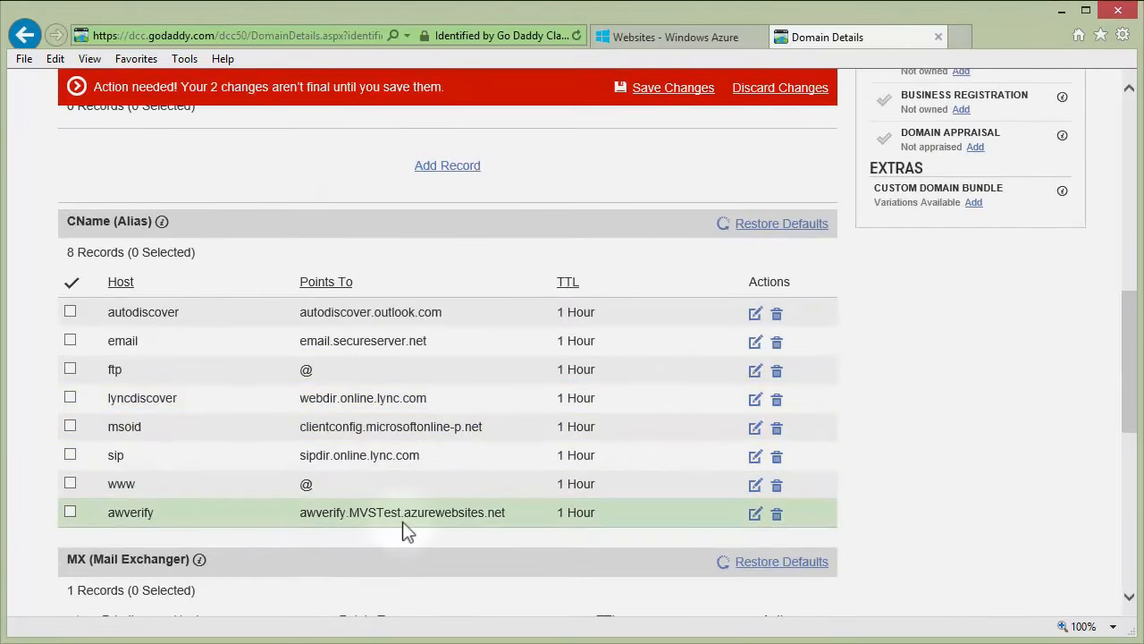
{"action": "scroll", "coordinate": [585, 502], "scroll_direction": "up", "scroll_amount": 3}
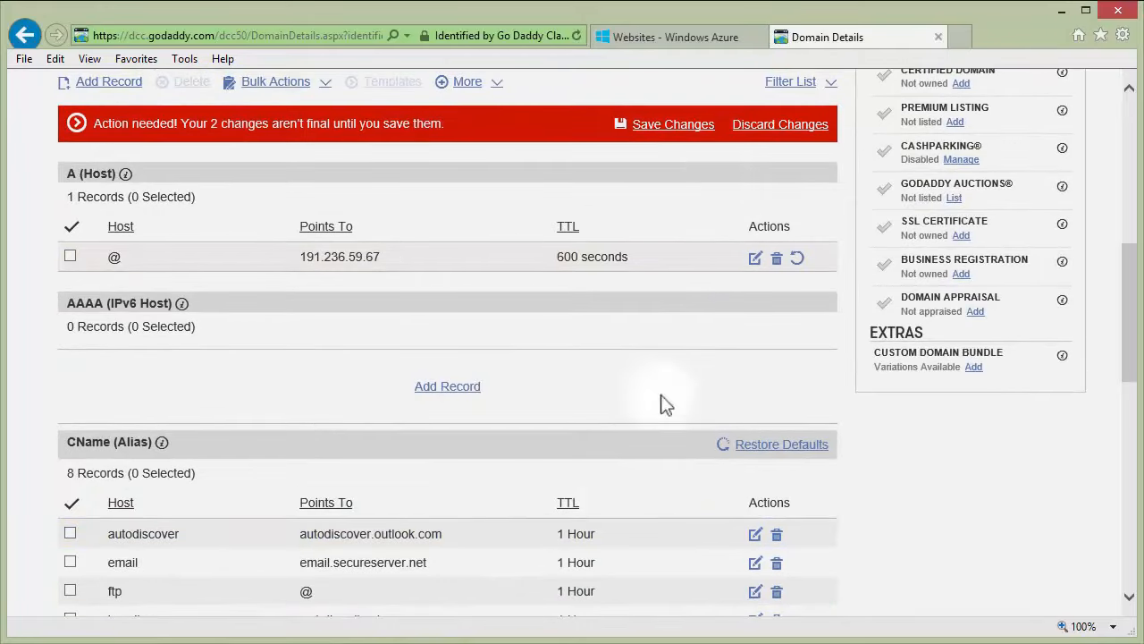
{"action": "left_click", "coordinate": [690, 127]}
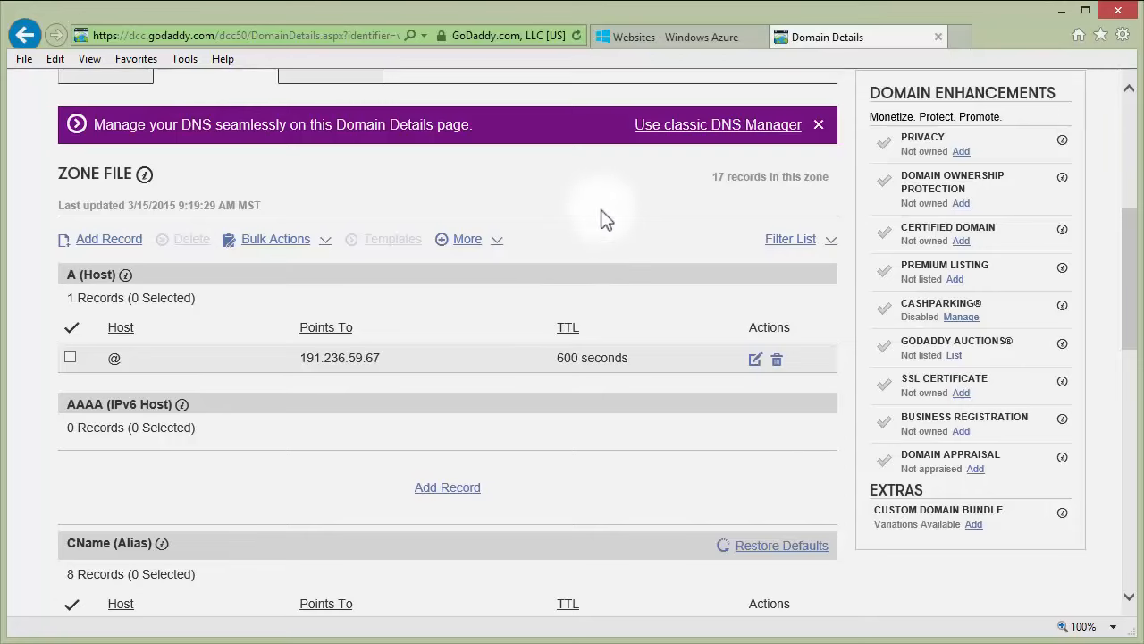
{"action": "scroll", "coordinate": [597, 259], "scroll_direction": "down", "scroll_amount": 1}
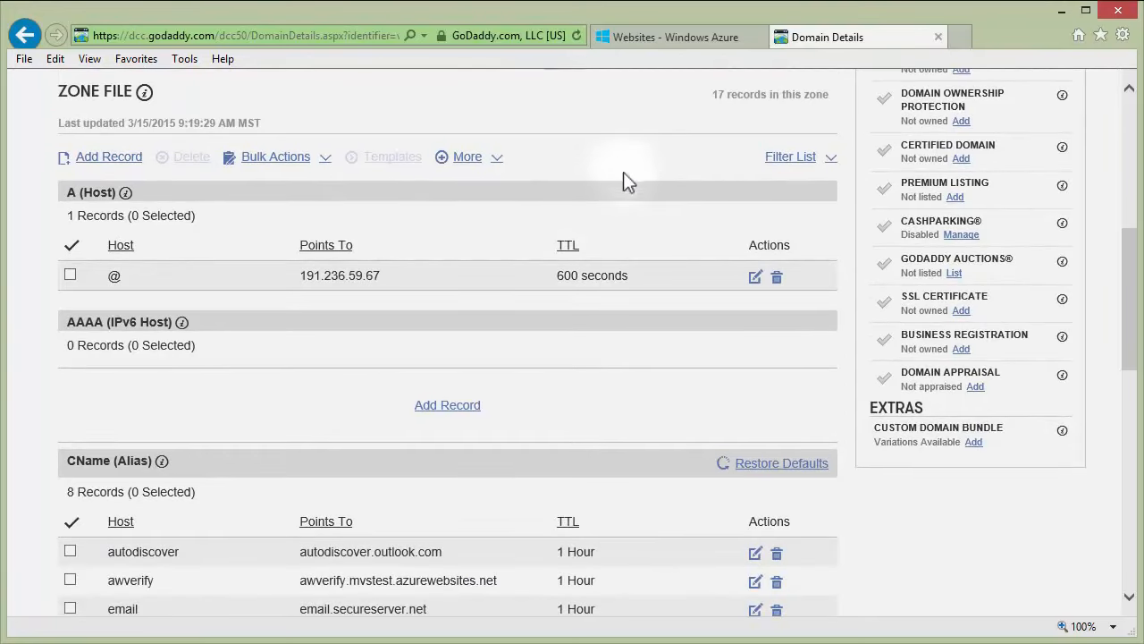
{"action": "scroll", "coordinate": [631, 186], "scroll_direction": "up", "scroll_amount": 1}
{"action": "scroll", "coordinate": [633, 188], "scroll_direction": "up", "scroll_amount": 1}
- Switch to the Azure portal and add mastervs.com to the site's custom domain names
{"action": "left_click", "coordinate": [684, 36]}
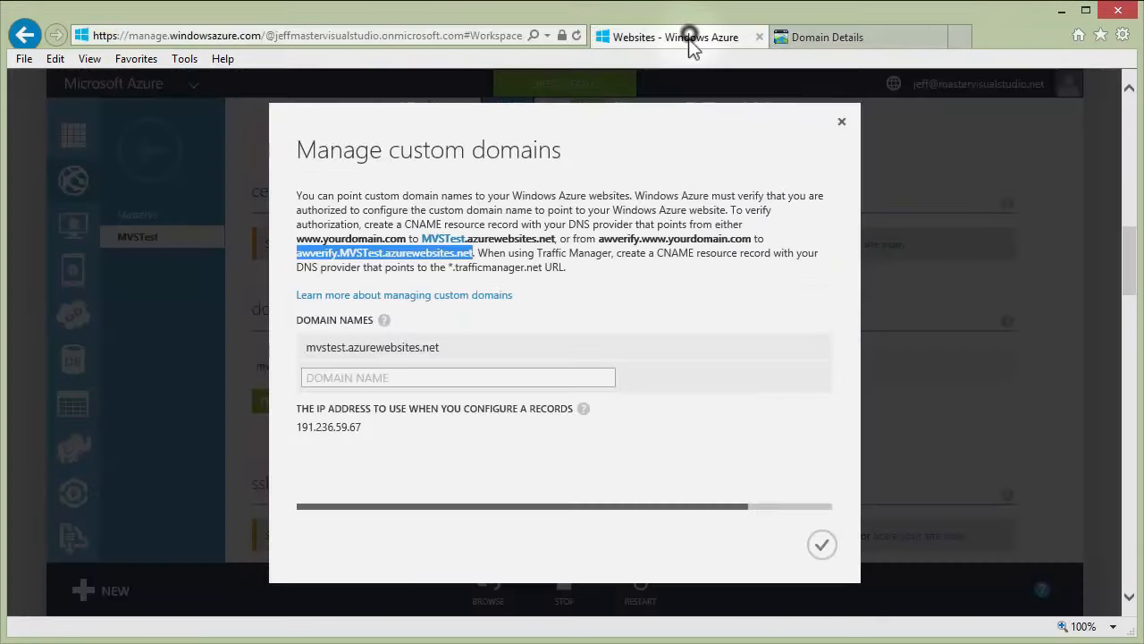
{"action": "left_click", "coordinate": [389, 377]}
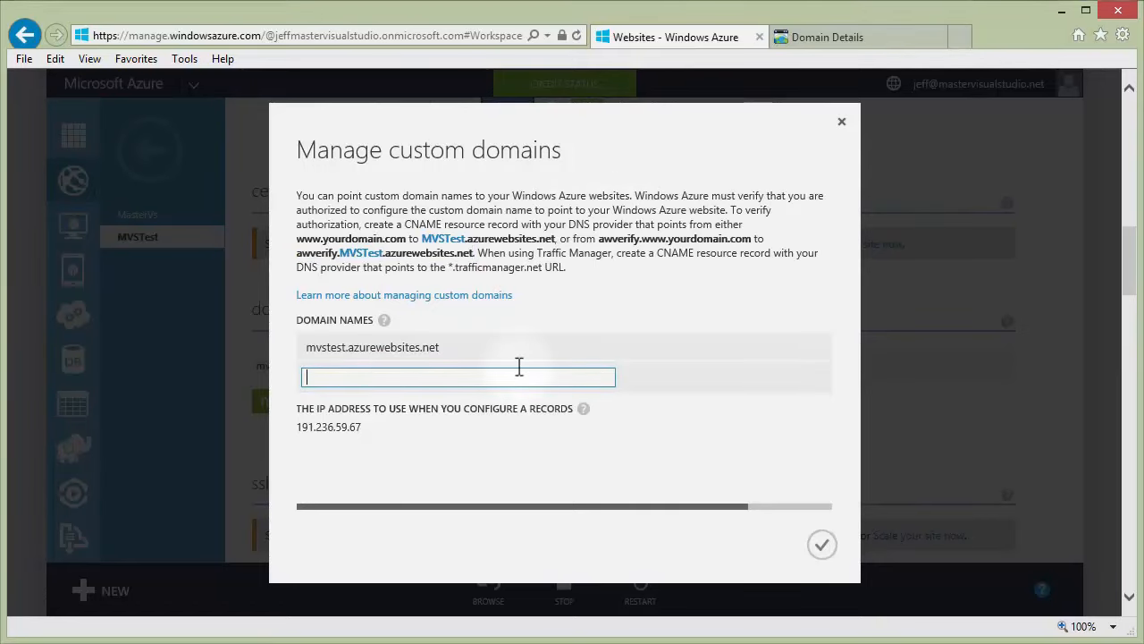
{"action": "type", "text": "mastervs.com"}
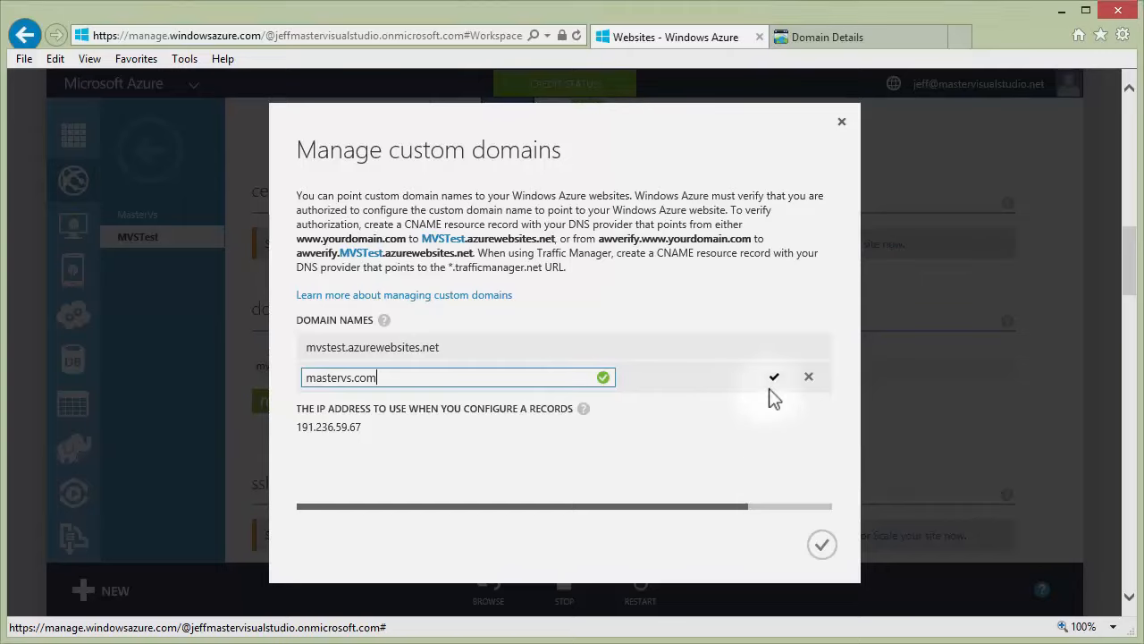
{"action": "left_click", "coordinate": [774, 378]}
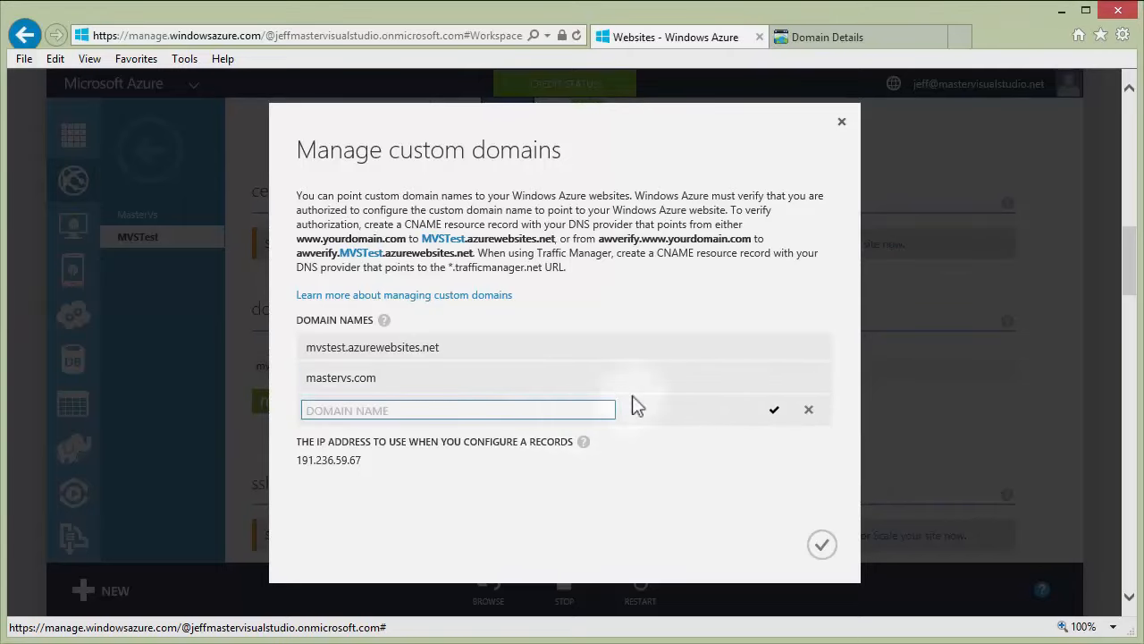
- Switch to the GoDaddy domain details and start another CNAME (Alias) record with awverify.www as the host
{"action": "left_click", "coordinate": [854, 42]}
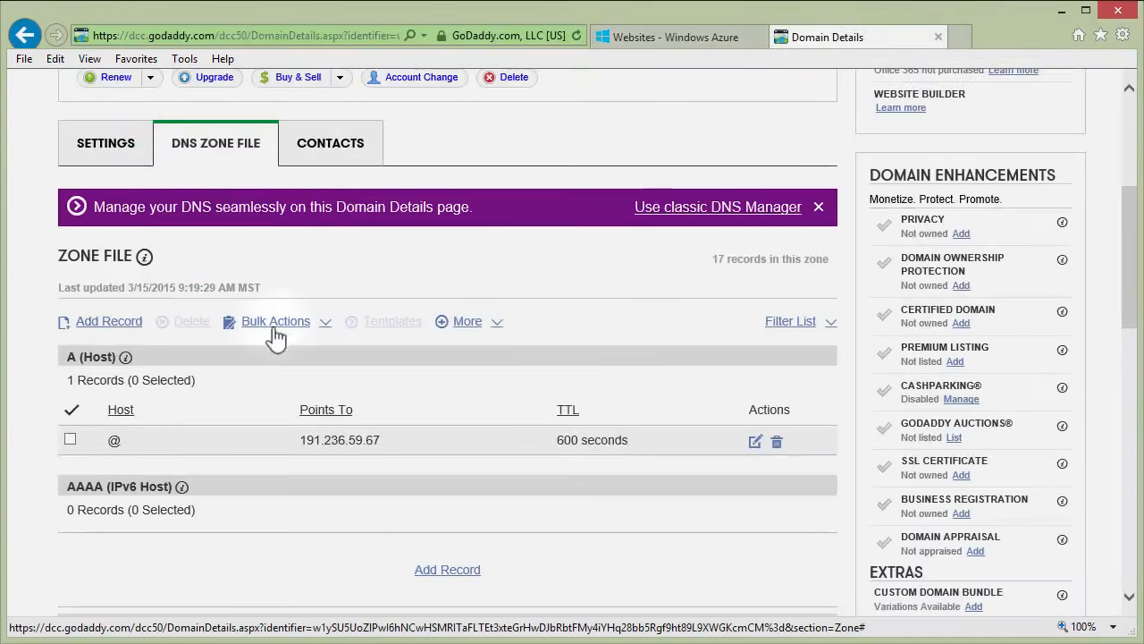
{"action": "left_click", "coordinate": [108, 327]}
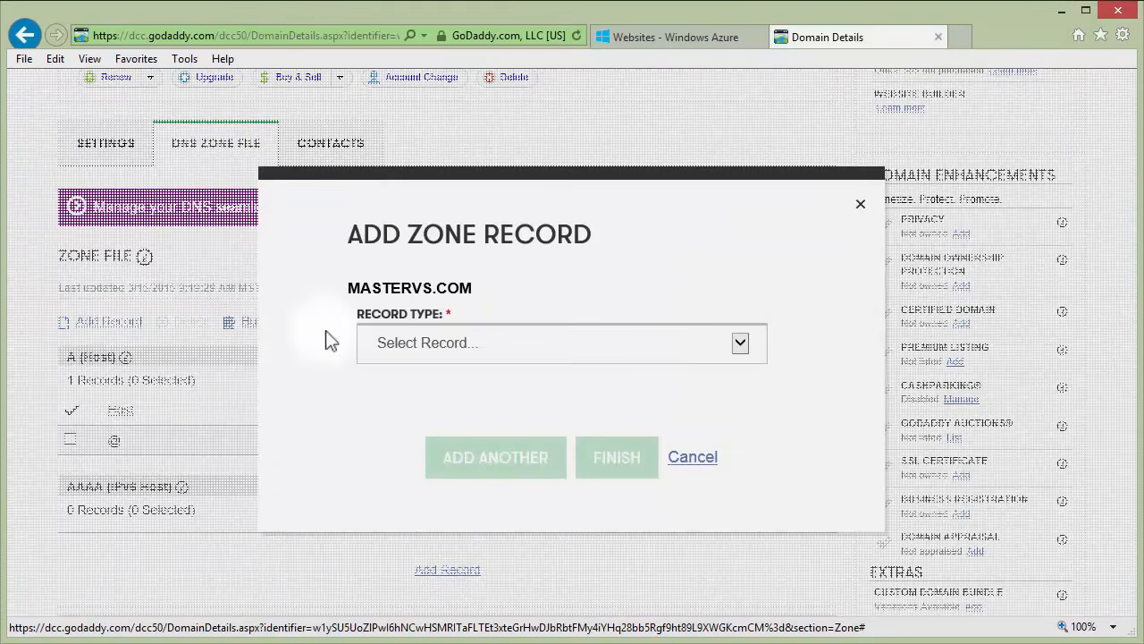
{"action": "left_click", "coordinate": [377, 339]}
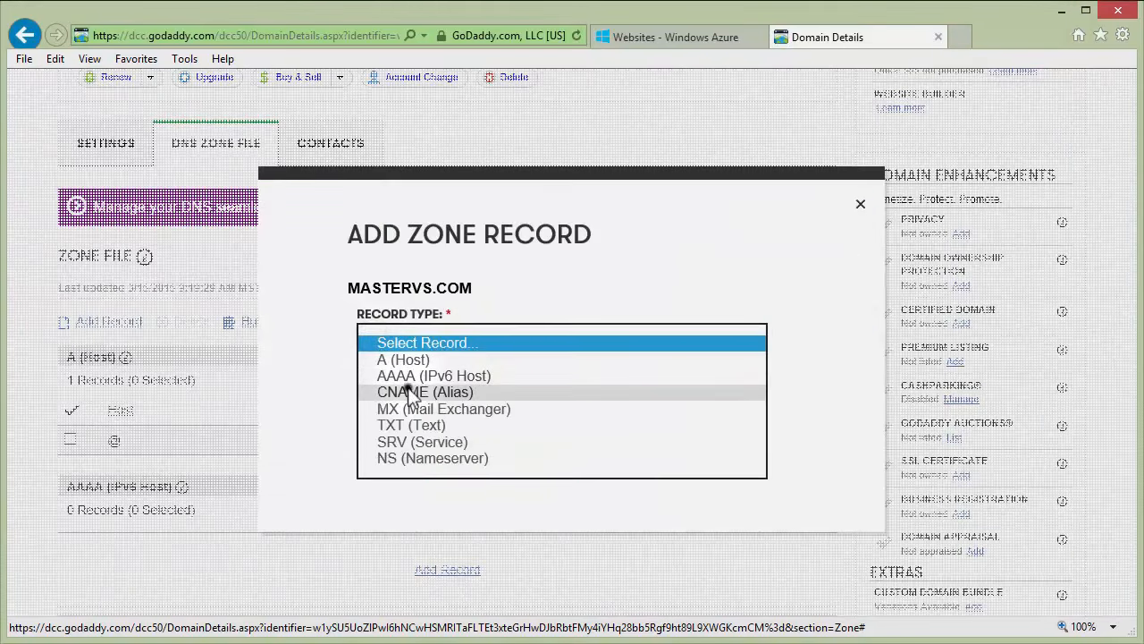
{"action": "left_click", "coordinate": [409, 394]}
{"action": "left_click", "coordinate": [434, 333]}
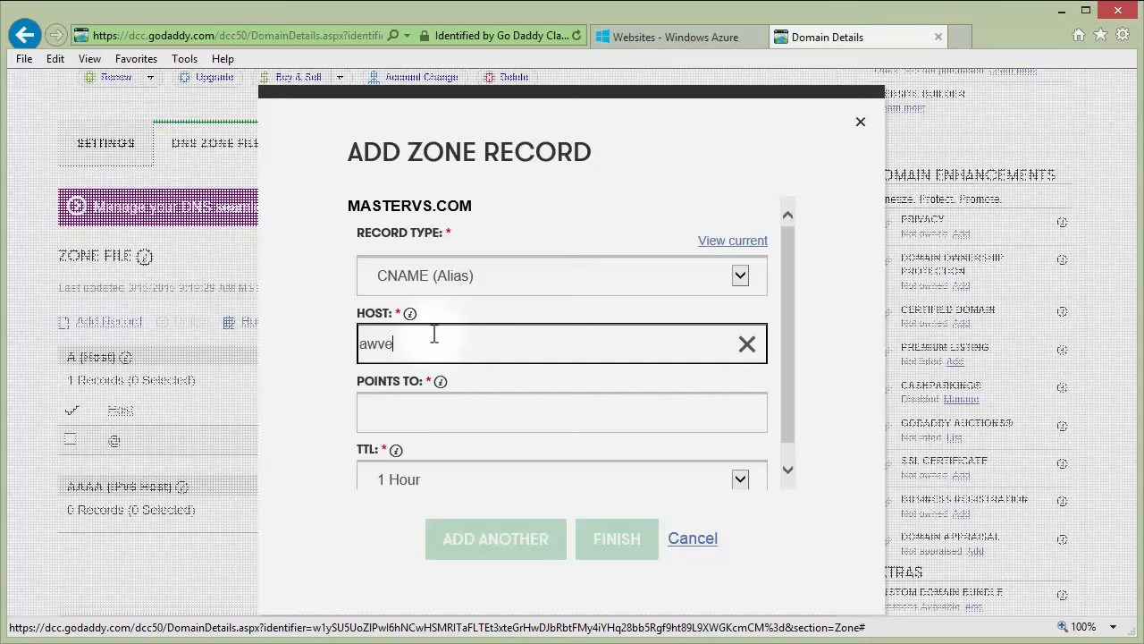
{"action": "type", "text": "awverify.www"}
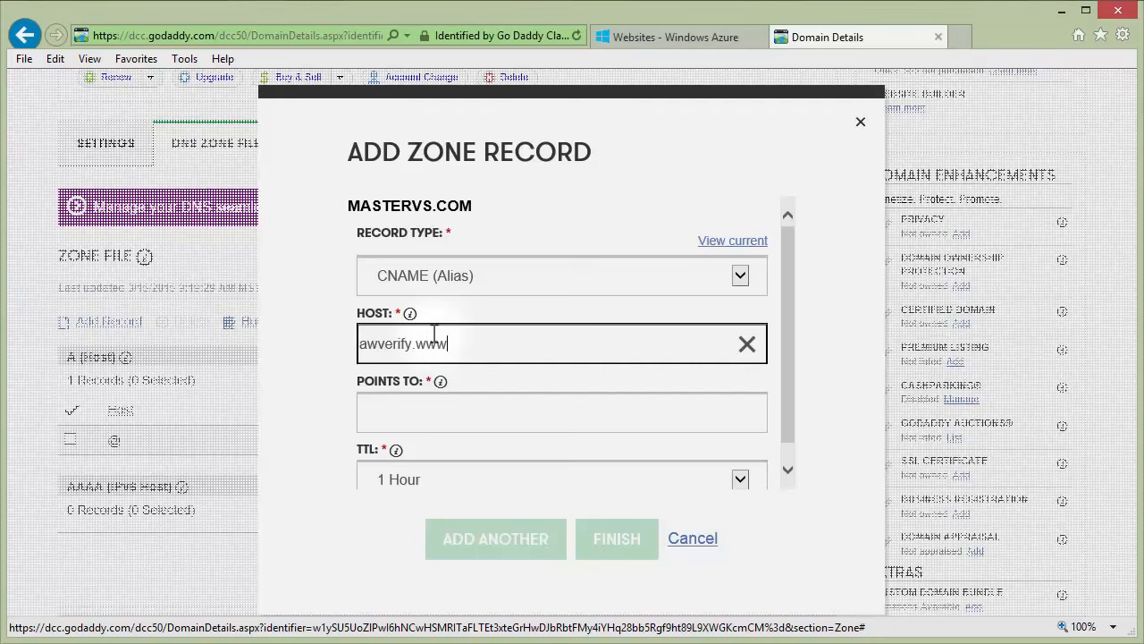
- Switch to the Azure custom domains dialog and copy the address awverify.MVSTest.azurewebsites.net again
{"action": "left_click", "coordinate": [703, 36]}
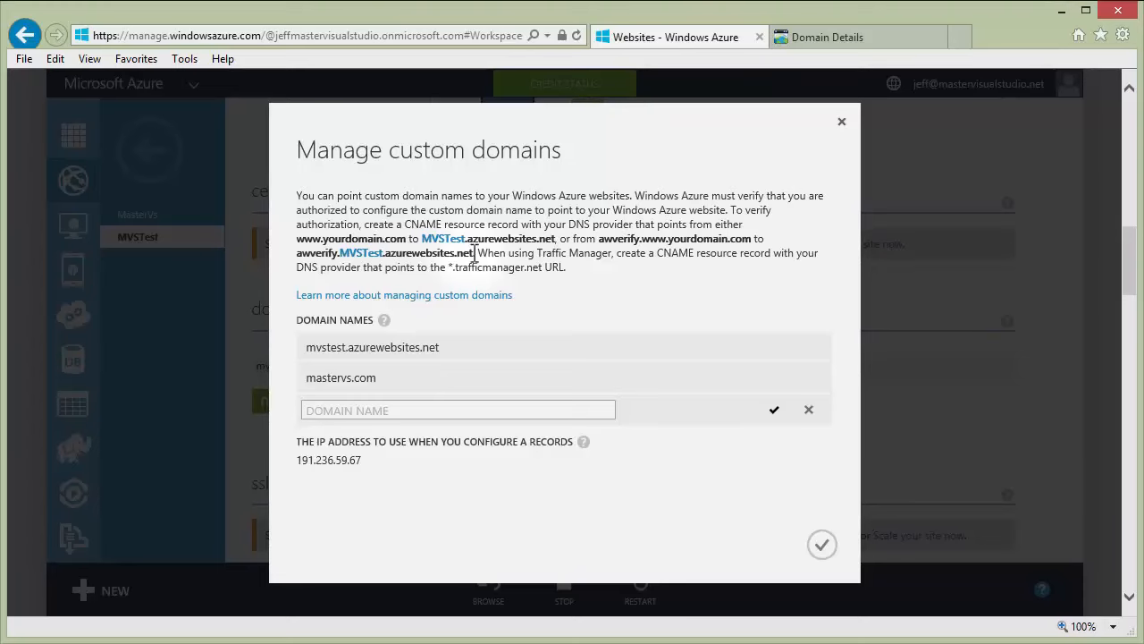
{"action": "left_click_drag", "start_coordinate": [474, 253], "coordinate": [296, 254]}
{"action": "key", "text": "ctrl+c"}
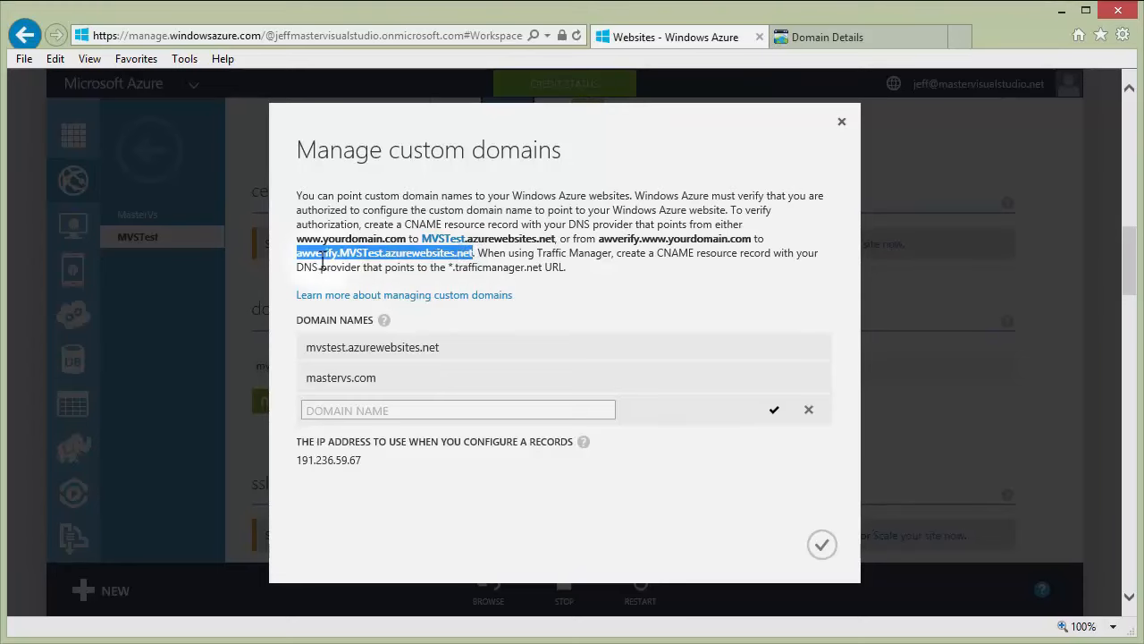
- Back in GoDaddy, point the awverify.www record to awverify.MVSTest.azurewebsites.net and finish adding it
{"action": "left_click", "coordinate": [817, 38]}
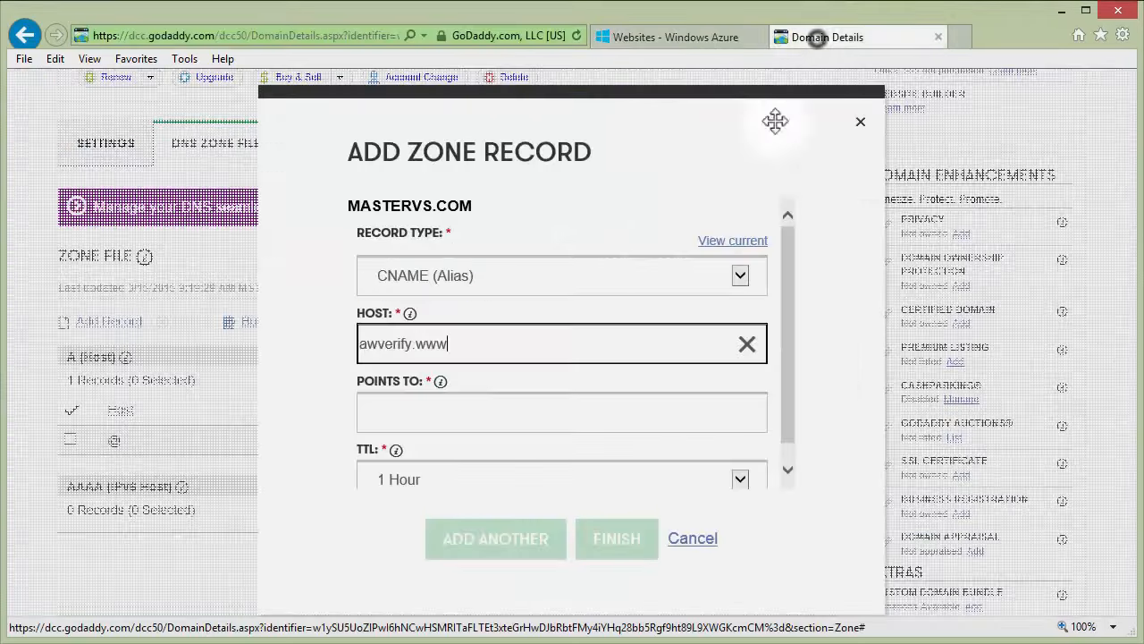
{"action": "left_click", "coordinate": [455, 411]}
{"action": "key", "text": "ctrl+v"}
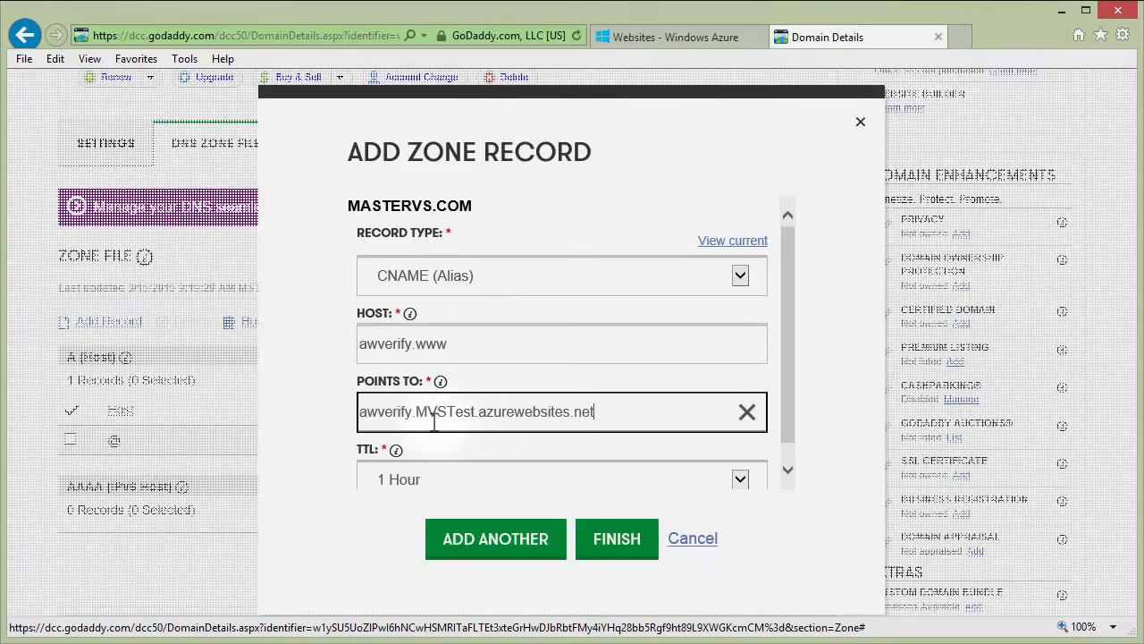
{"action": "left_click", "coordinate": [418, 414]}
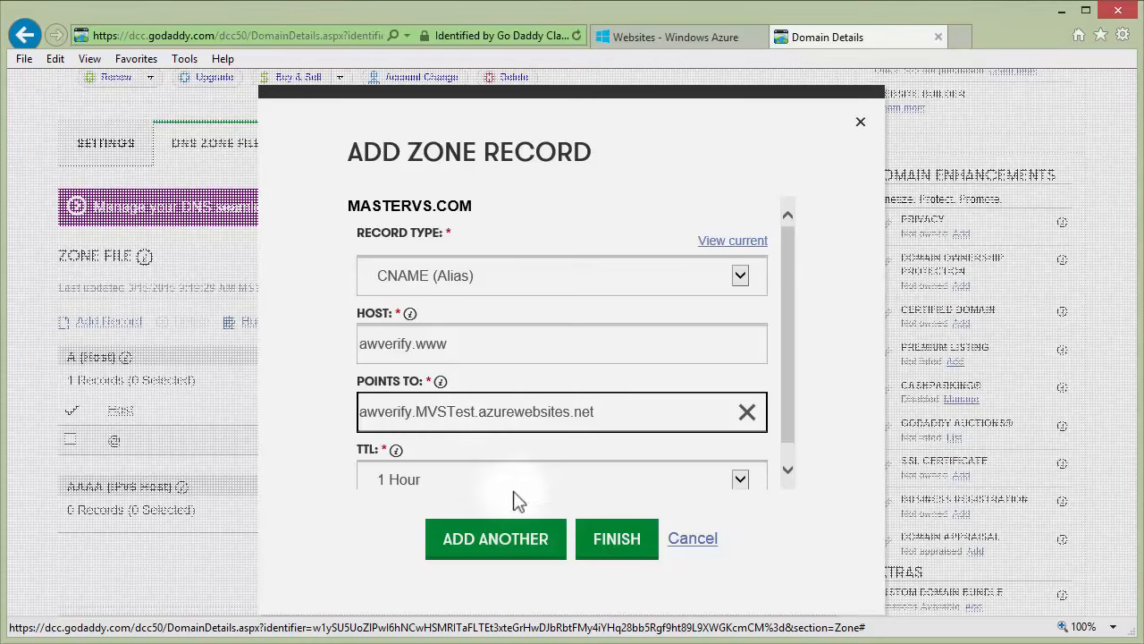
{"action": "left_click", "coordinate": [619, 542]}
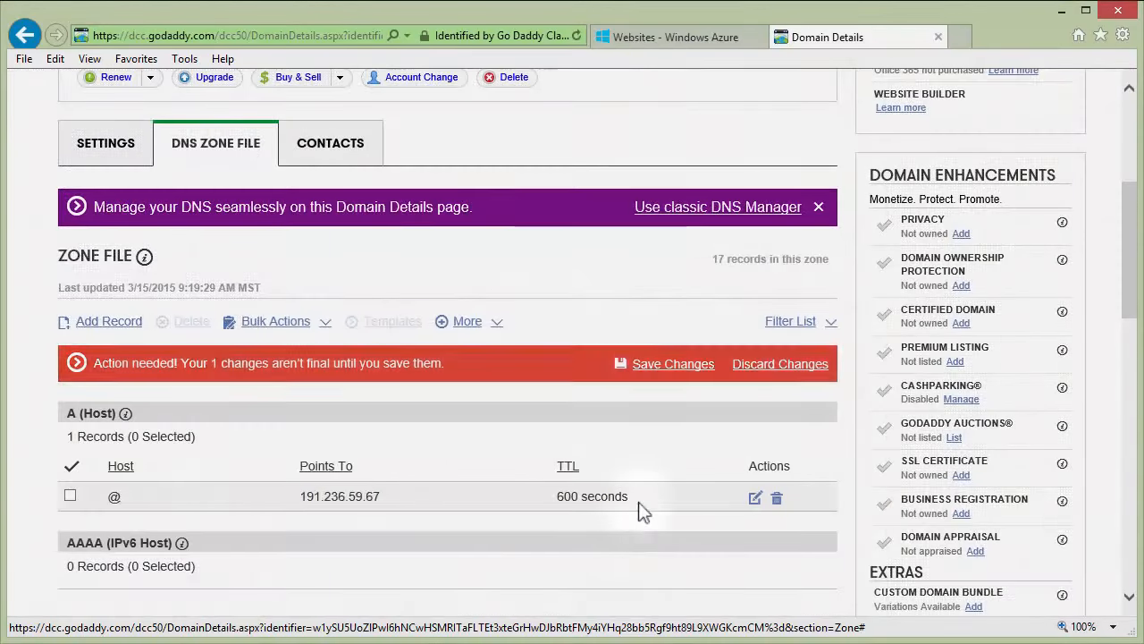
{"action": "left_click", "coordinate": [666, 364]}
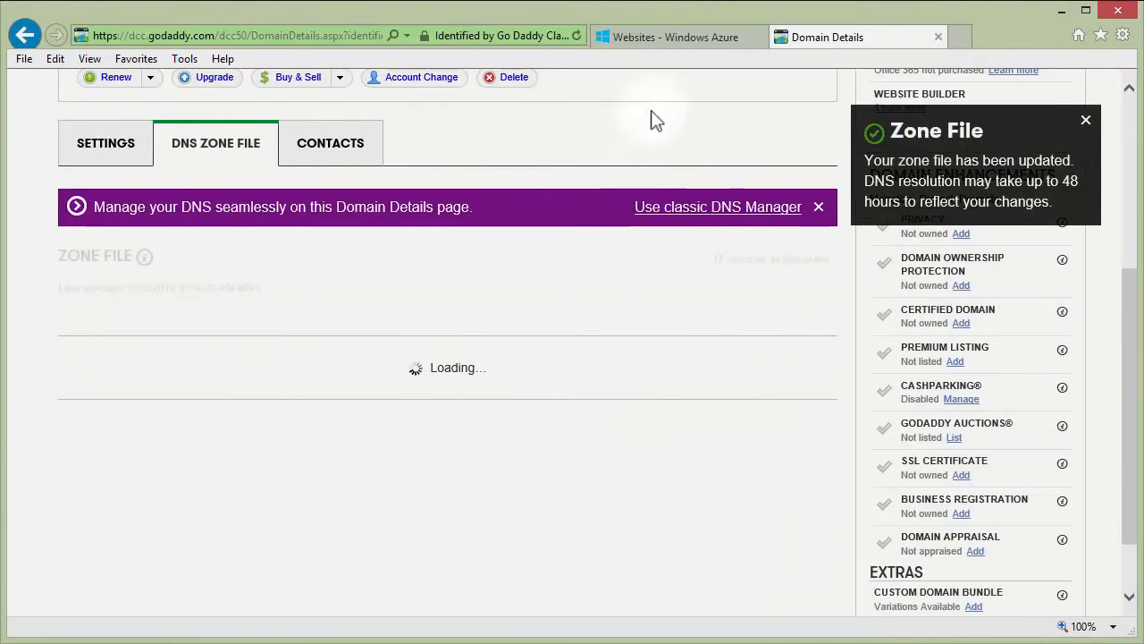
{"action": "left_click", "coordinate": [686, 39]}
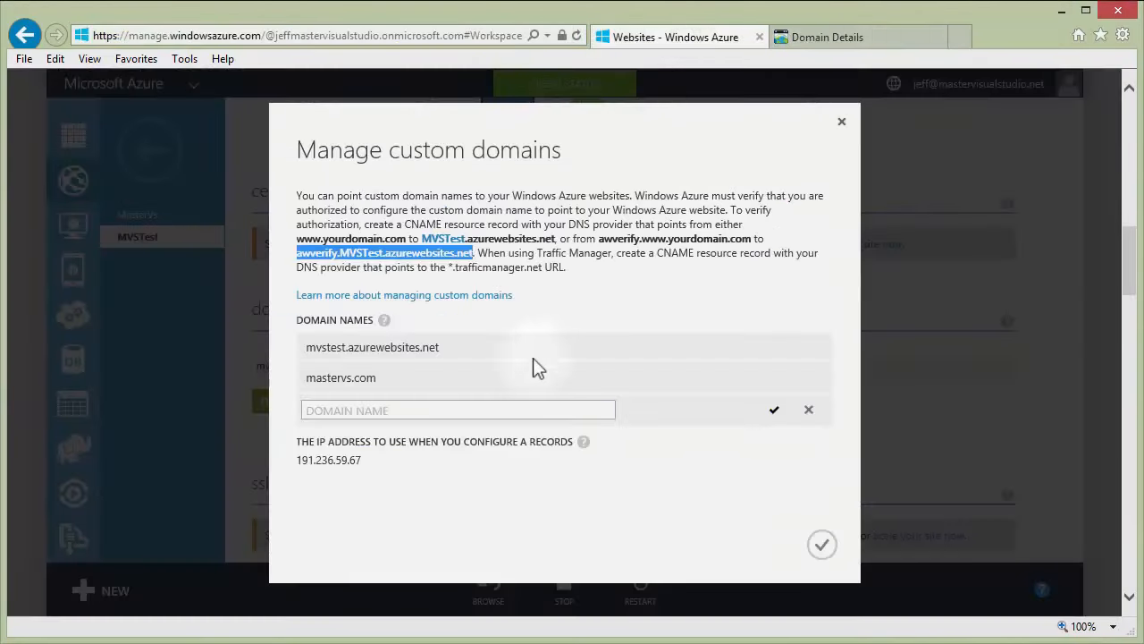
{"action": "left_click", "coordinate": [478, 409]}
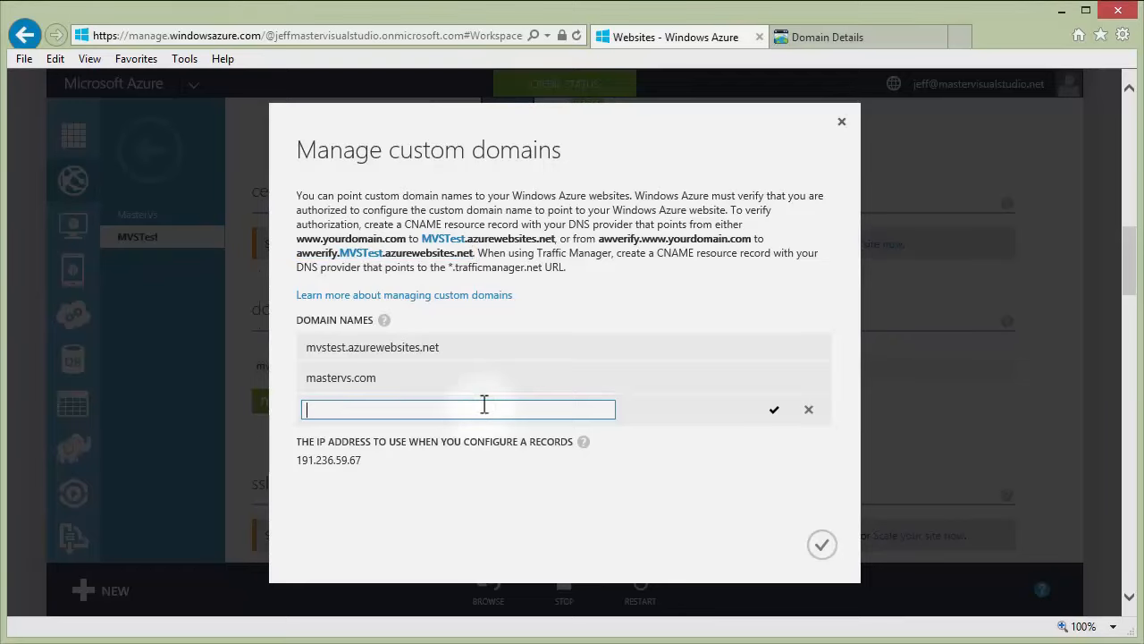
{"action": "type", "text": "www.mastervs.com"}
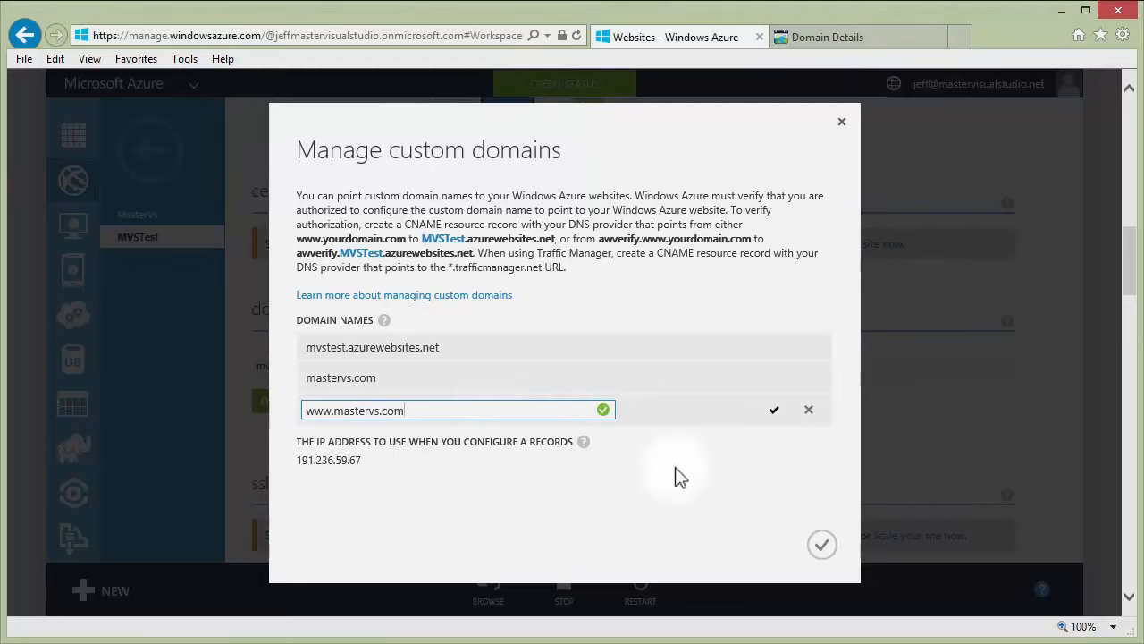
{"action": "left_click", "coordinate": [820, 546]}
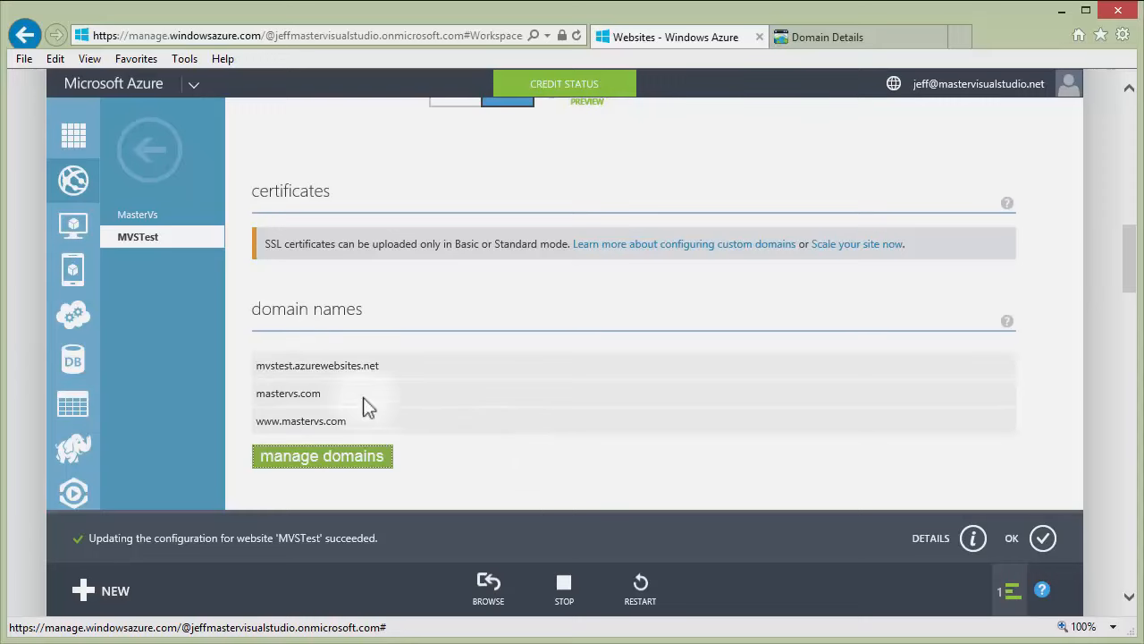
- Go to the mvstest dashboard and open the site at its URL mvstest.azurewebsites.net
{"action": "scroll", "coordinate": [590, 455], "scroll_direction": "up", "scroll_amount": 6}
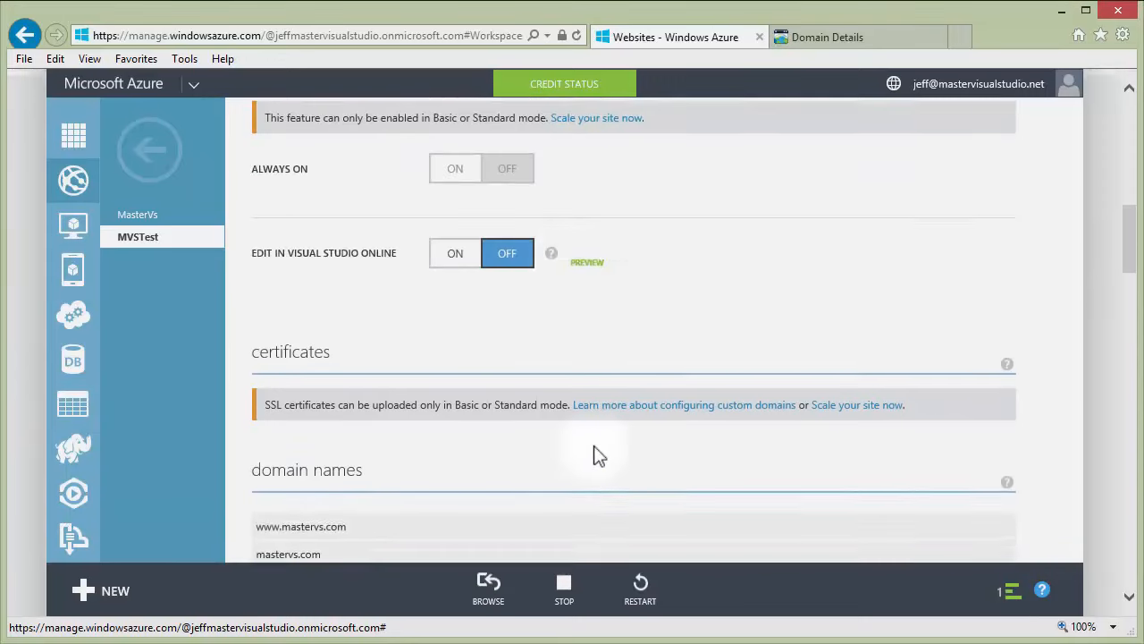
{"action": "scroll", "coordinate": [563, 326], "scroll_direction": "up", "scroll_amount": 5}
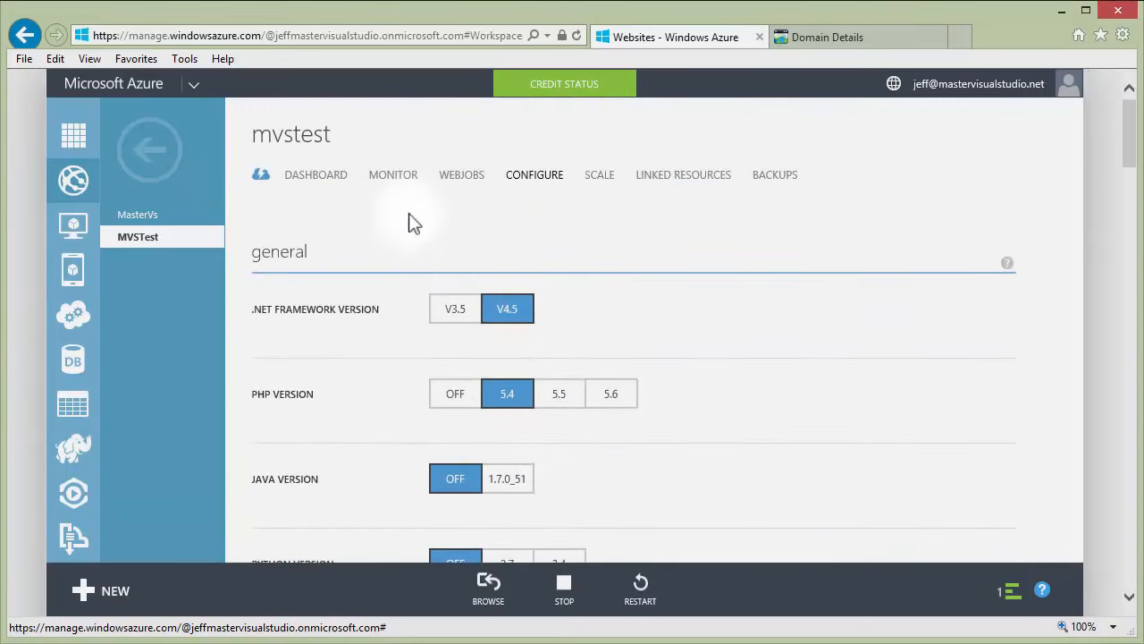
{"action": "left_click", "coordinate": [337, 186]}
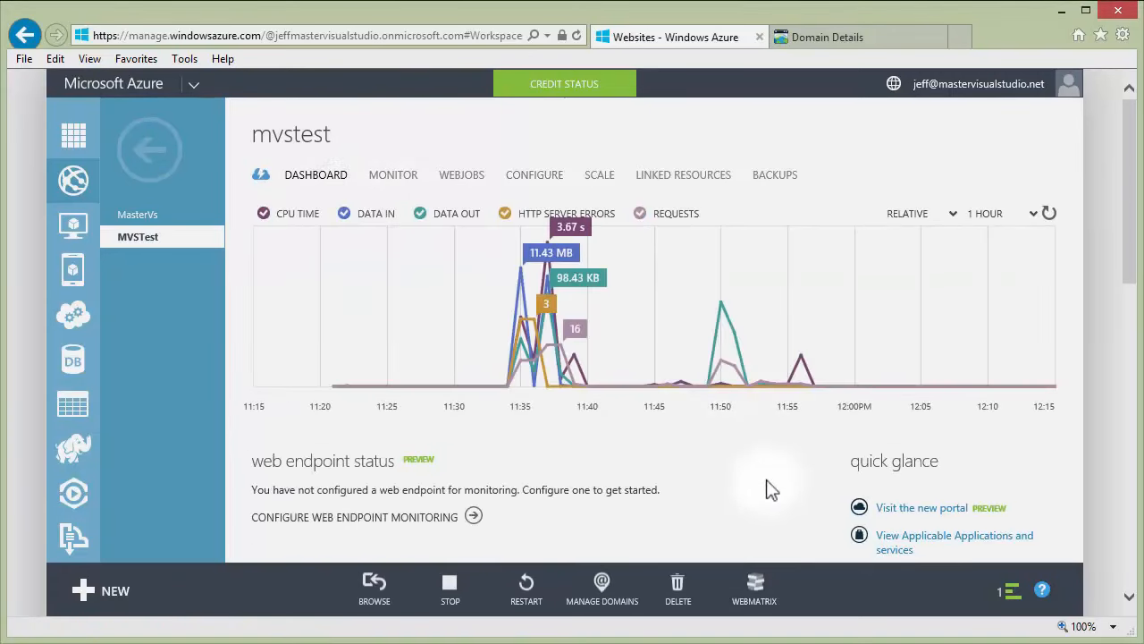
{"action": "scroll", "coordinate": [764, 479], "scroll_direction": "down", "scroll_amount": 3}
{"action": "scroll", "coordinate": [781, 468], "scroll_direction": "down", "scroll_amount": 2}
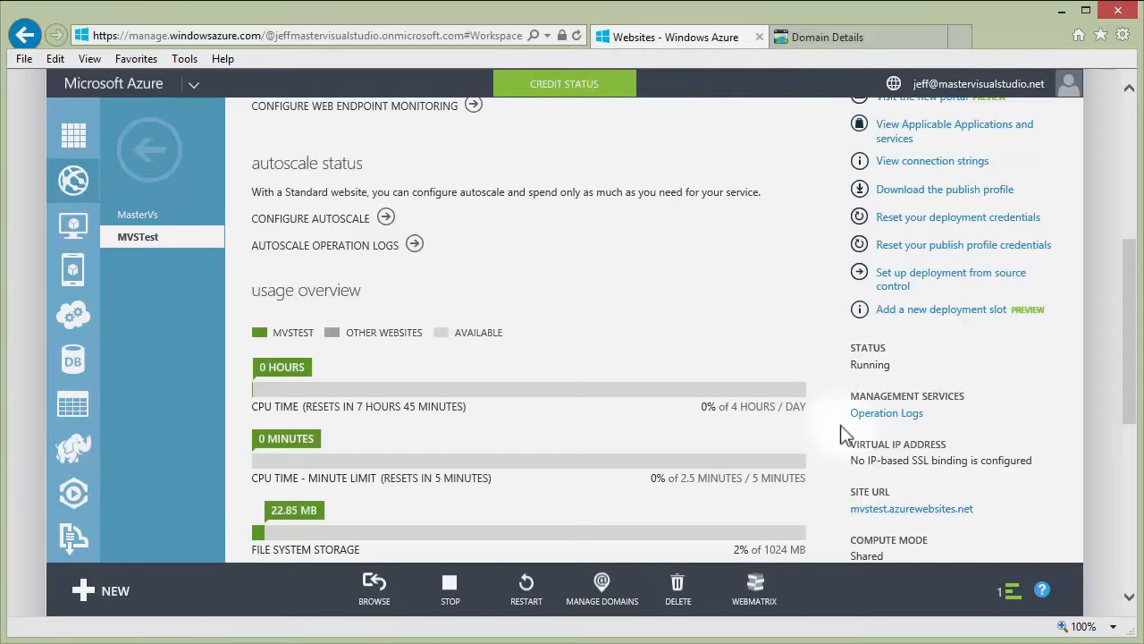
{"action": "left_click", "coordinate": [930, 509]}
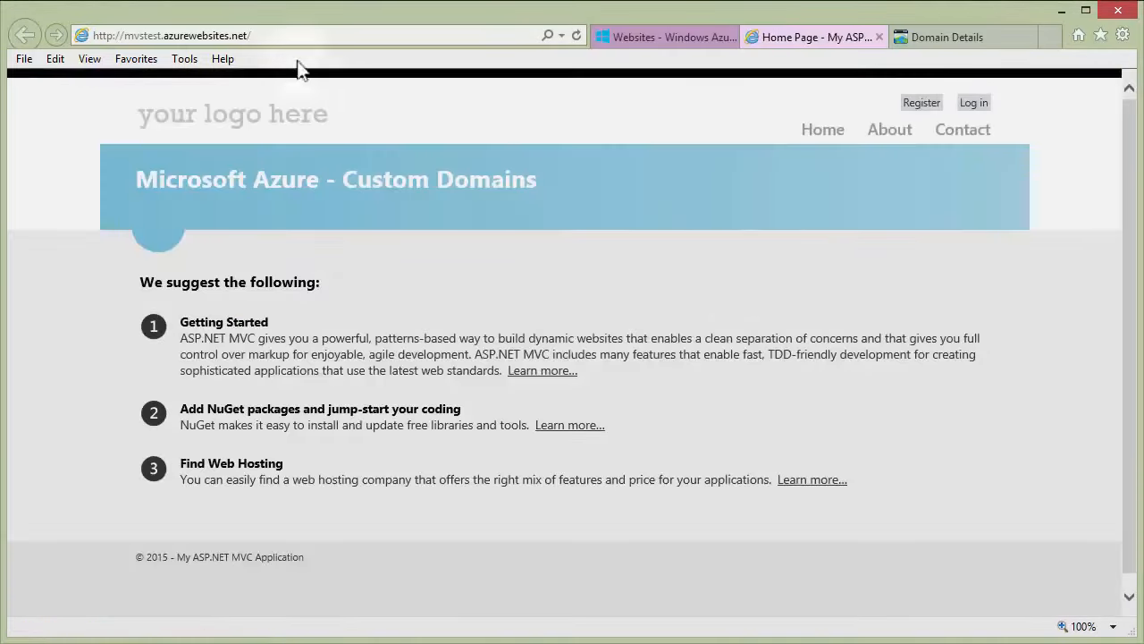
- Browse to mastervs.com to test the root domain
{"action": "left_click", "coordinate": [265, 32]}
{"action": "type", "text": "maset"}
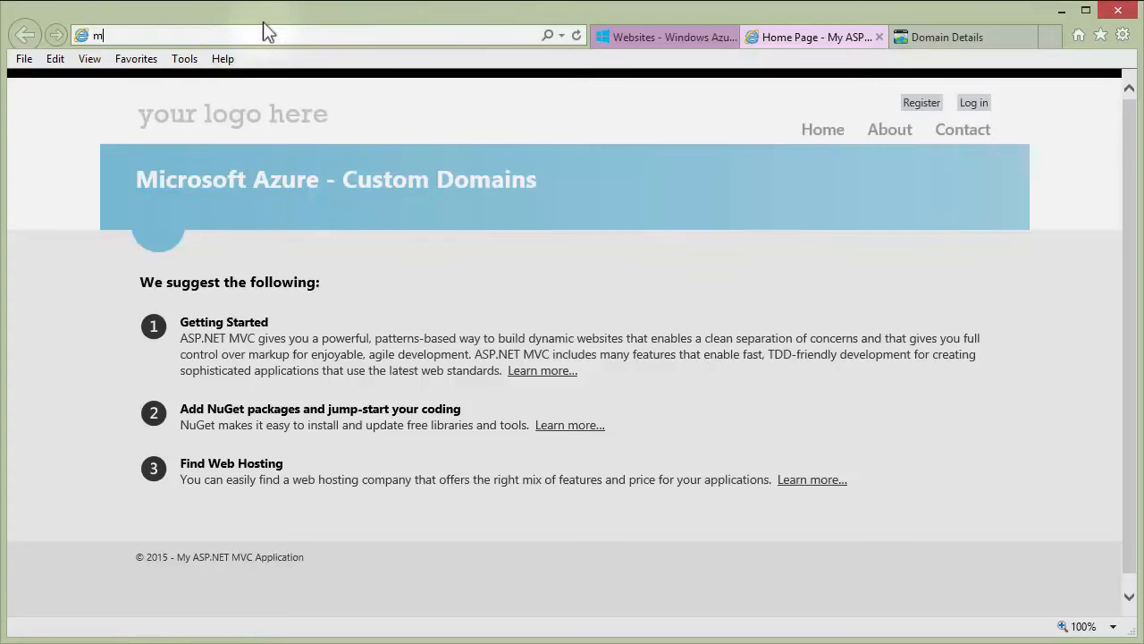
{"action": "key", "text": "BackSpace"}
{"action": "key", "text": "BackSpace"}
{"action": "type", "text": "t"}
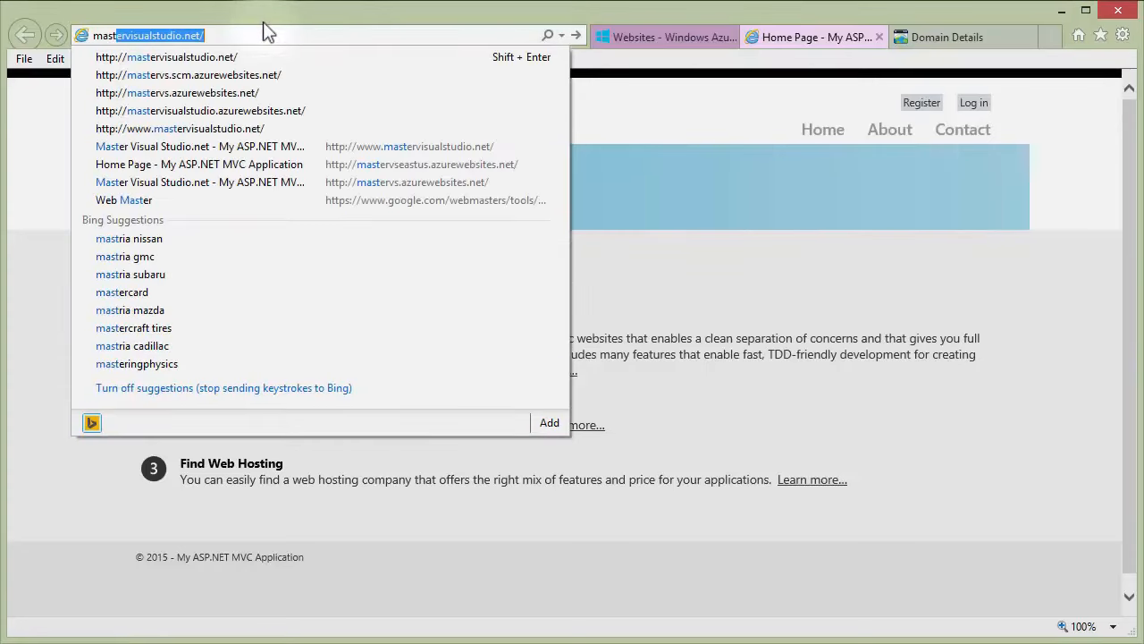
{"action": "key", "text": "Delete"}
{"action": "type", "text": "vs."}
{"action": "key", "text": "BackSpace"}
{"action": "key", "text": "Left"}
{"action": "key", "text": "Left"}
{"action": "type", "text": "e"}
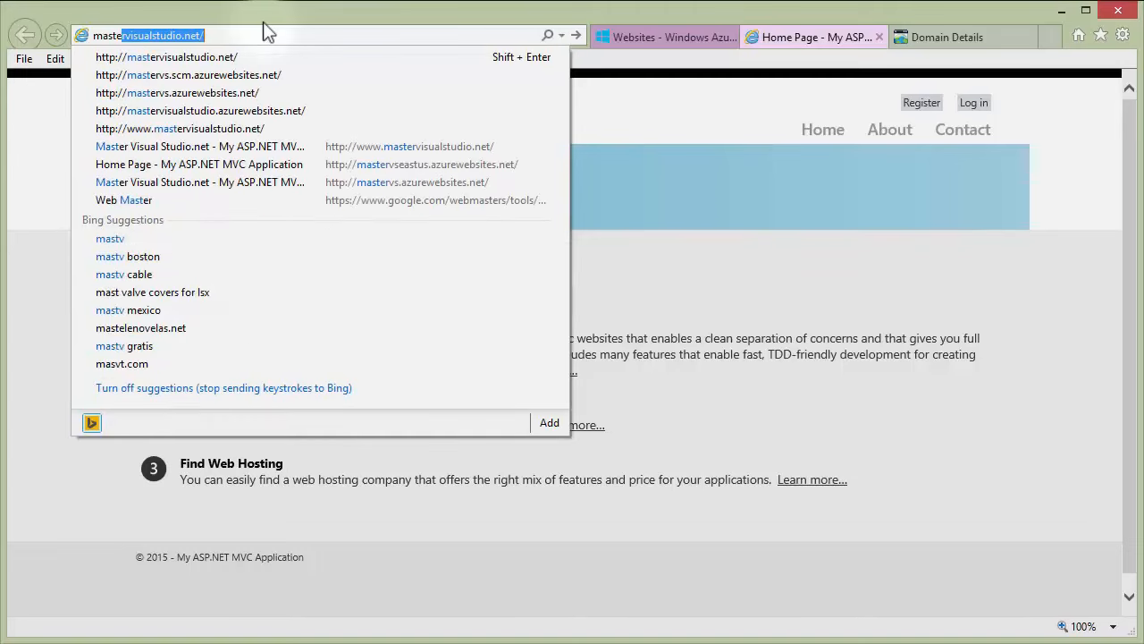
{"action": "type", "text": "rvs.com"}
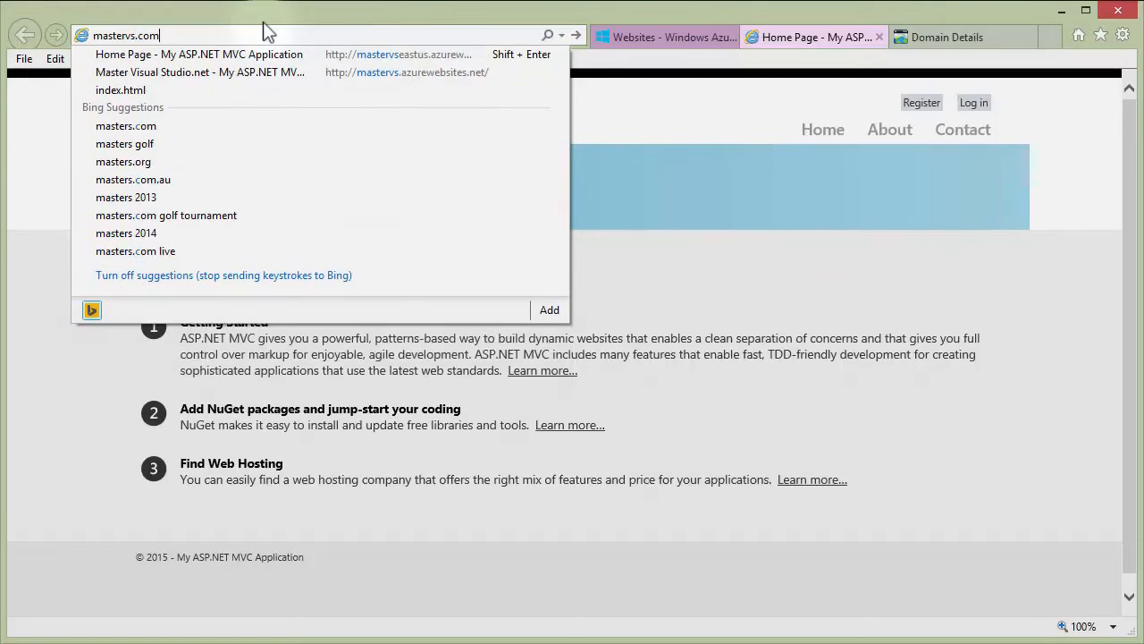
{"action": "key", "text": "Return"}
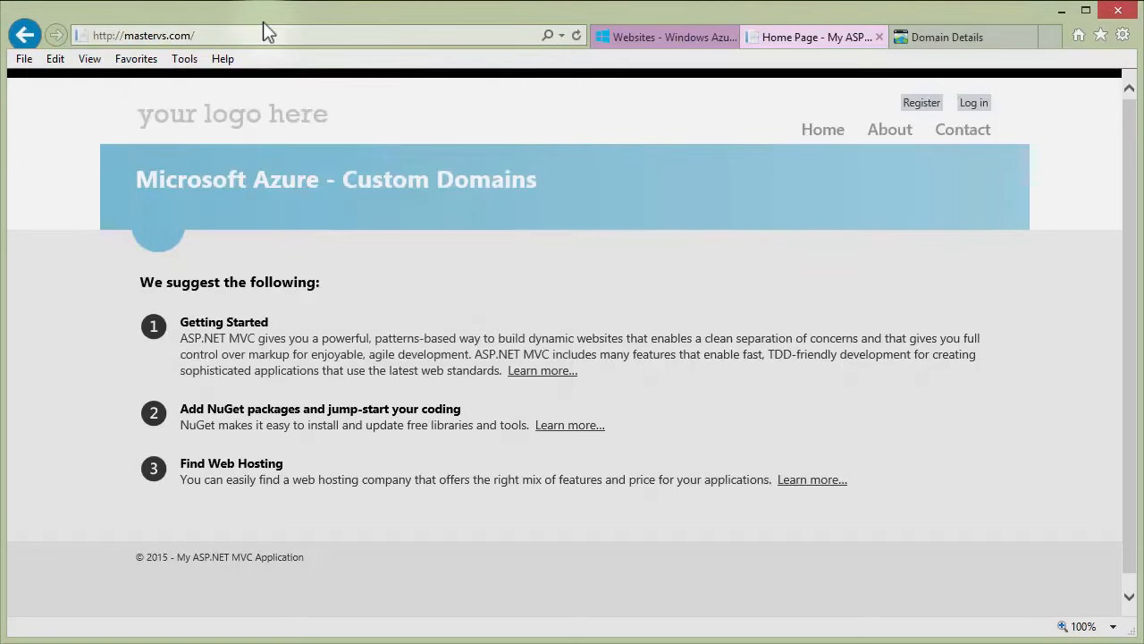
{"action": "left_click", "coordinate": [147, 35]}
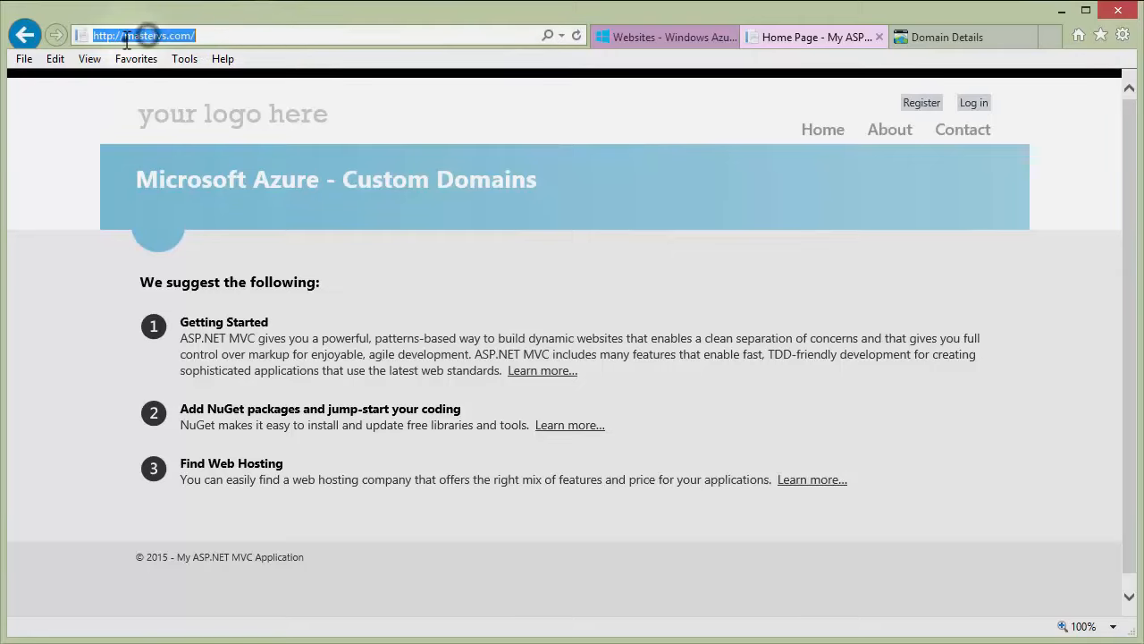
{"action": "left_click", "coordinate": [124, 35]}
{"action": "type", "text": "www."}
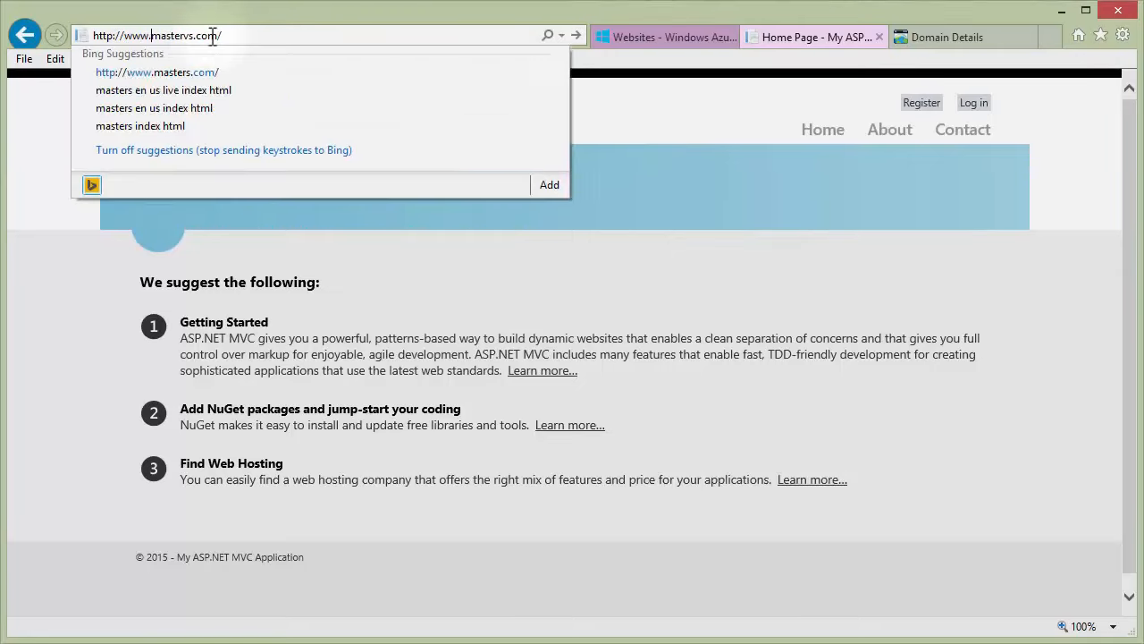
{"action": "key", "text": "Return"}
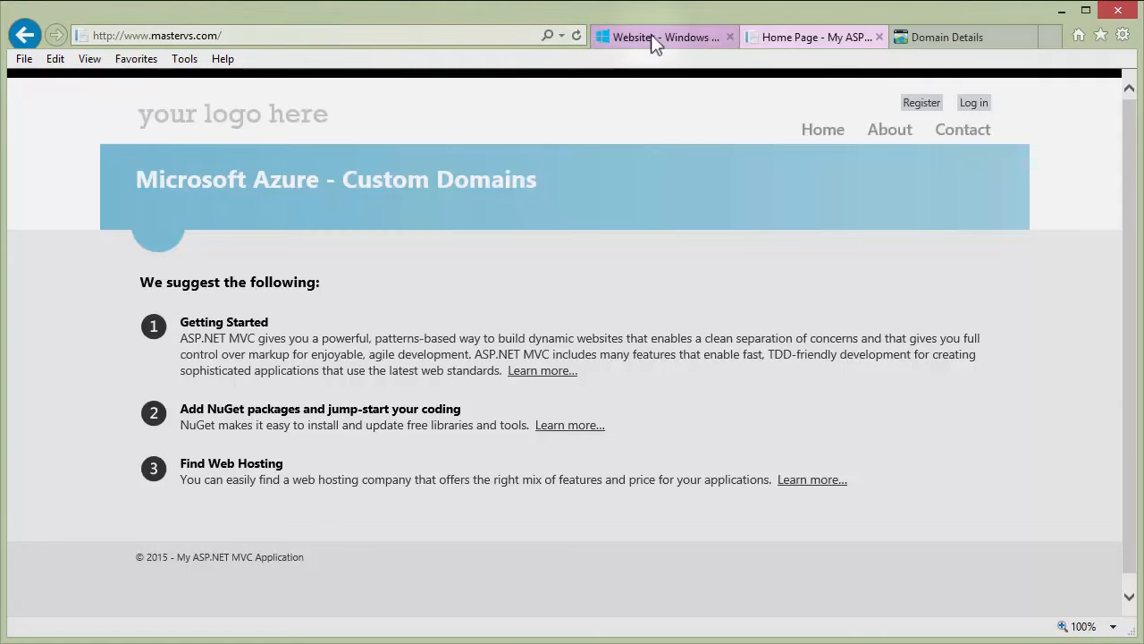
{"action": "left_click", "coordinate": [651, 34]}
{"action": "scroll", "coordinate": [654, 305], "scroll_direction": "up", "scroll_amount": 5}
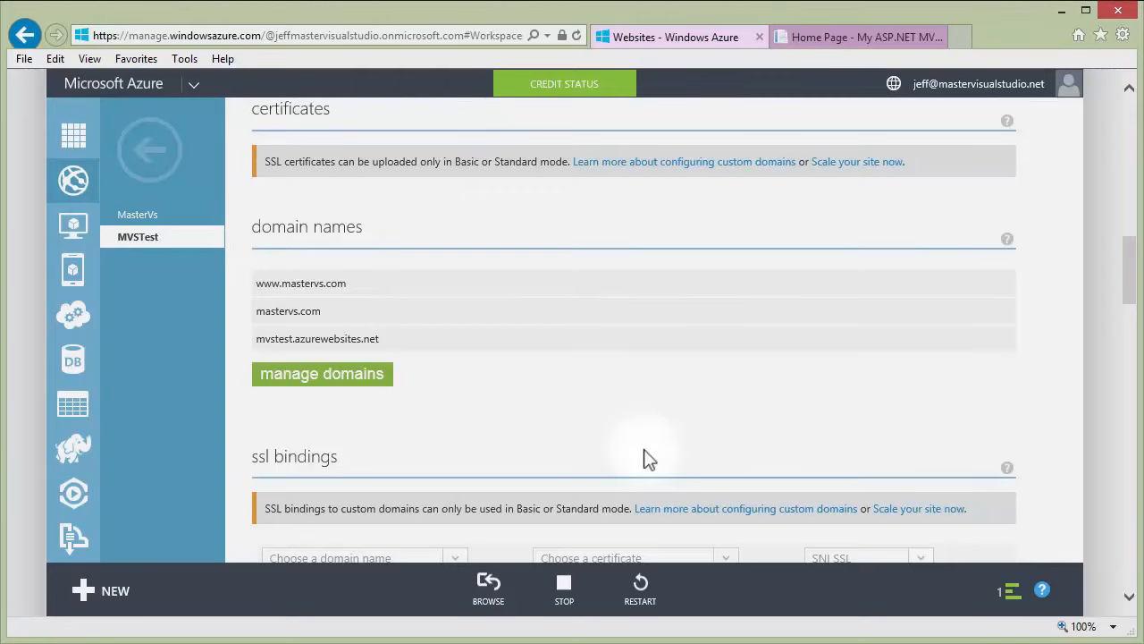
{"action": "left_click", "coordinate": [845, 40]}
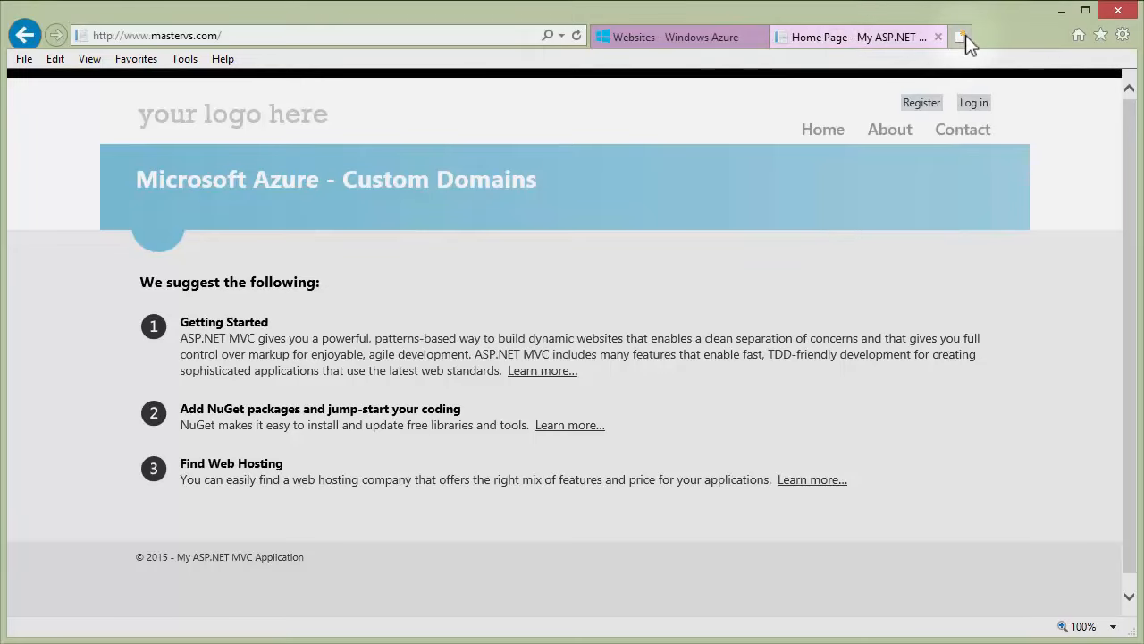
- Open the whatsmydns.net DNS propagation checker in a new browser tab
{"action": "left_click", "coordinate": [965, 35]}
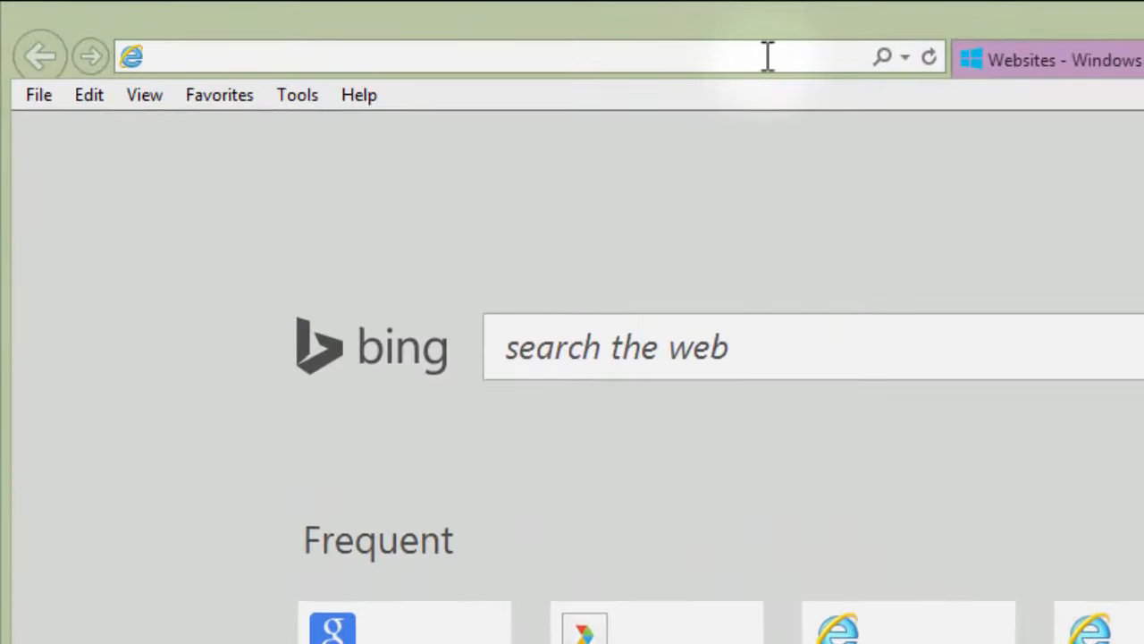
{"action": "type", "text": "whatsmydns.net/"}
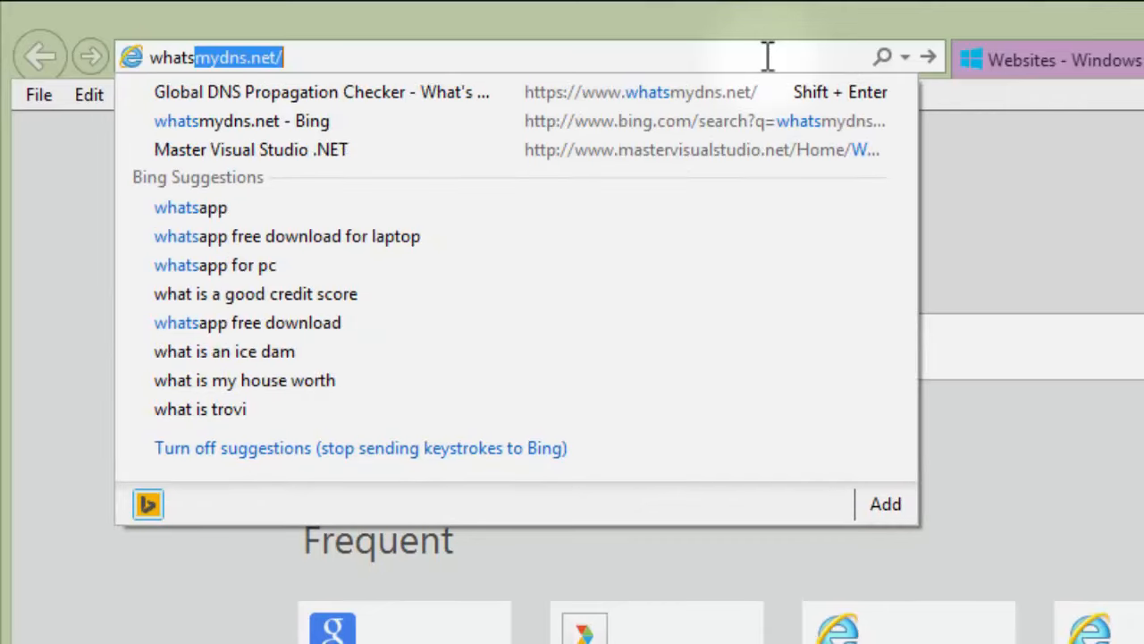
{"action": "key", "text": "Down"}
{"action": "key", "text": "Return"}
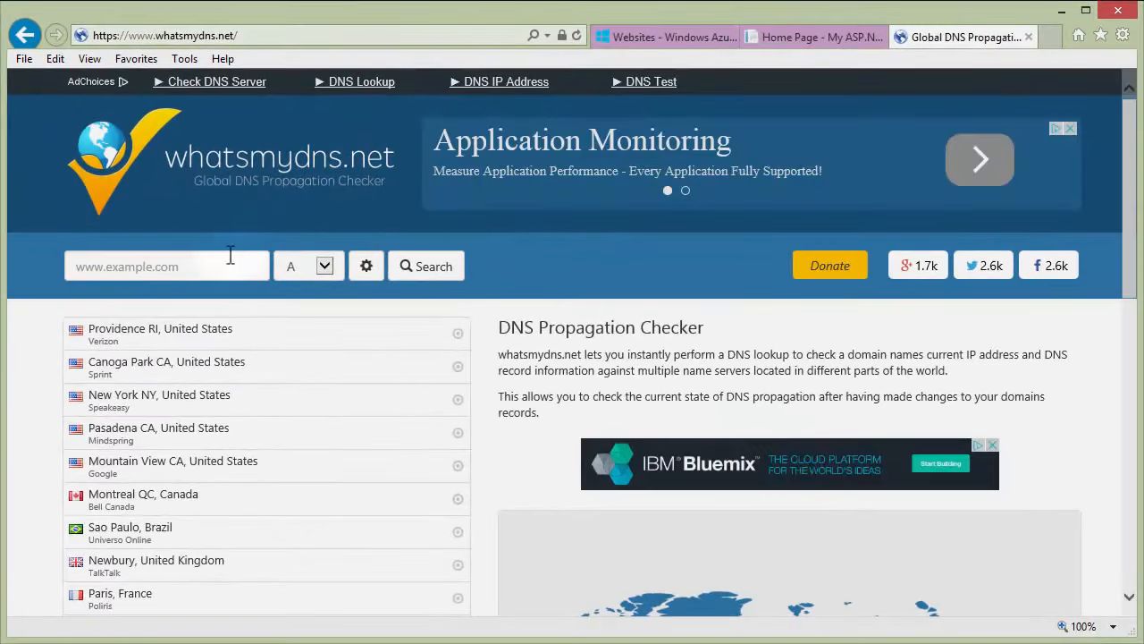
{"action": "left_click", "coordinate": [209, 264]}
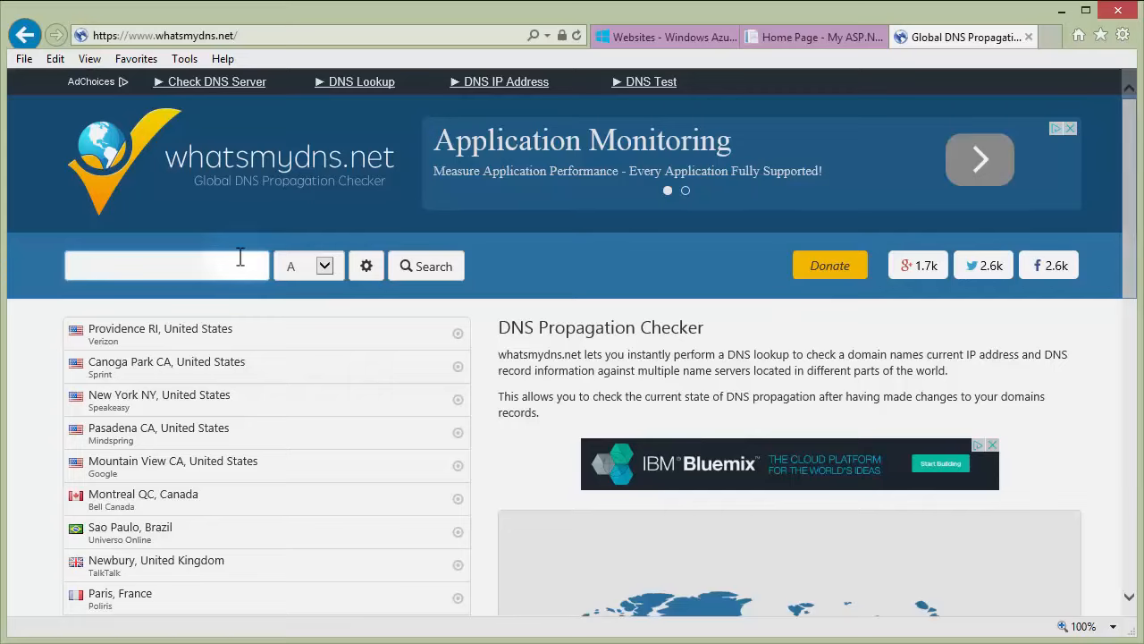
{"action": "type", "text": "www.mastervs.com"}
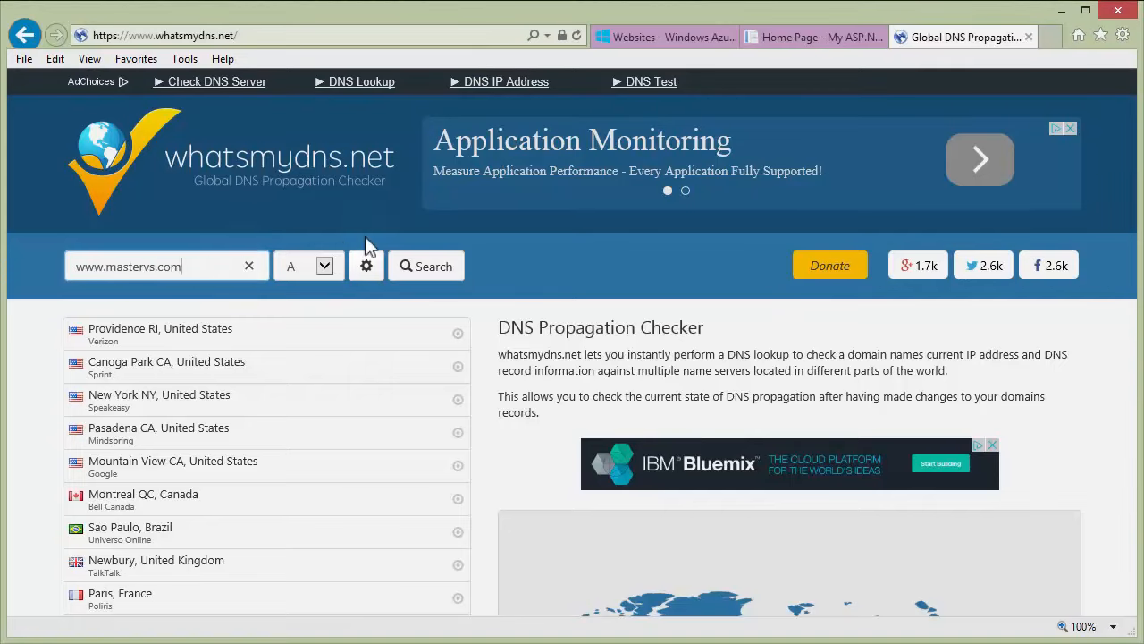
{"action": "left_click", "coordinate": [416, 264]}
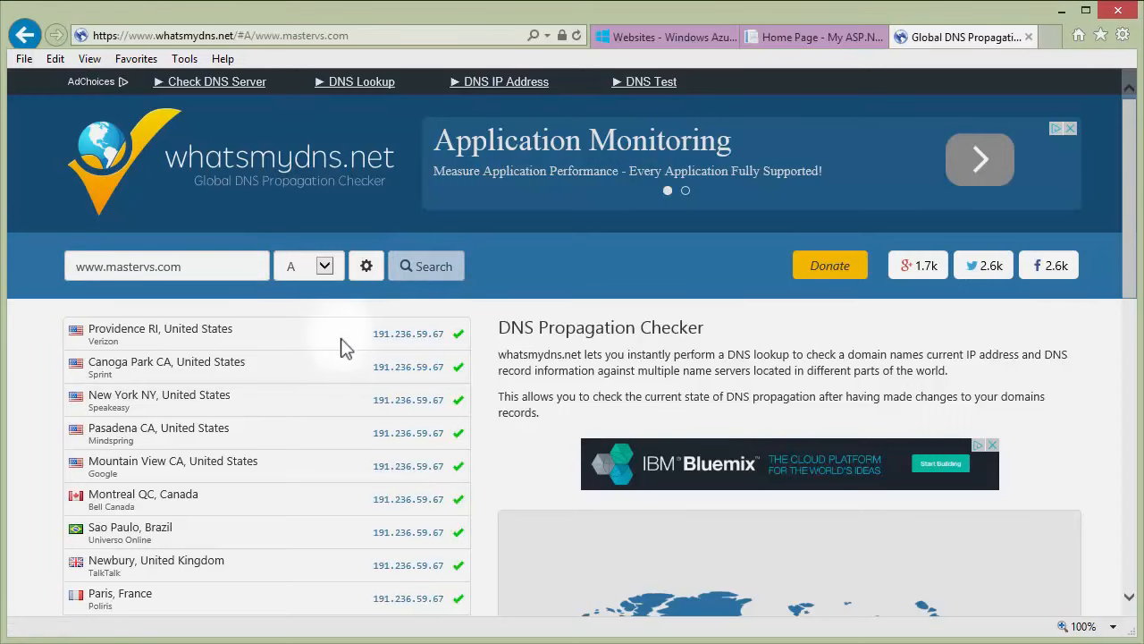
{"action": "scroll", "coordinate": [344, 495], "scroll_direction": "down", "scroll_amount": 4}
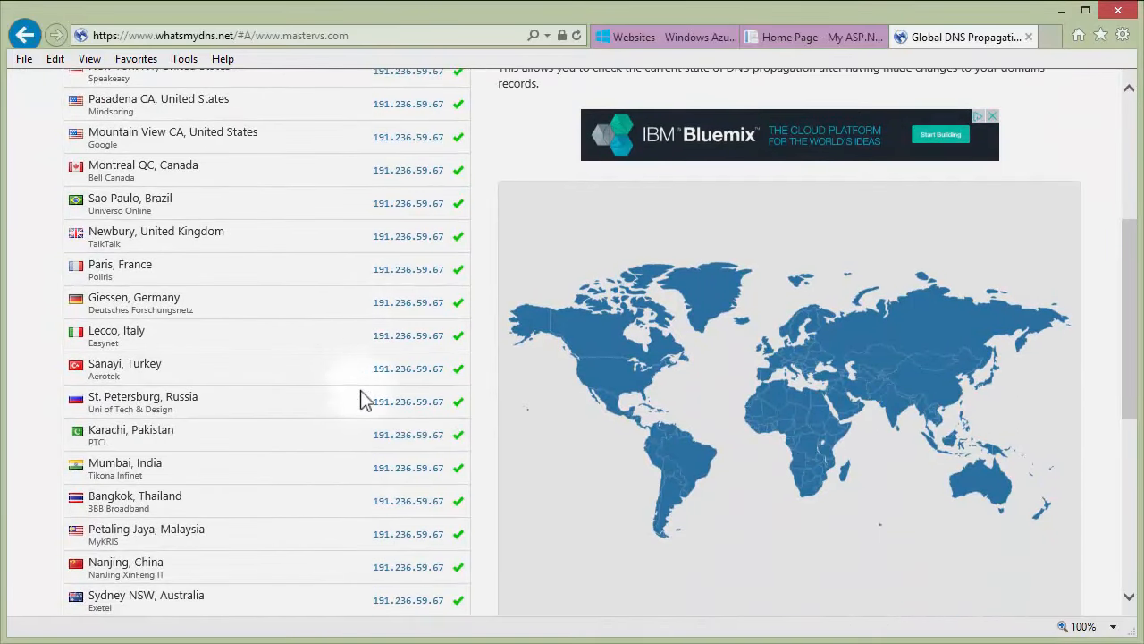
{"action": "scroll", "coordinate": [359, 453], "scroll_direction": "down", "scroll_amount": 2}
{"action": "scroll", "coordinate": [356, 443], "scroll_direction": "up", "scroll_amount": 6}
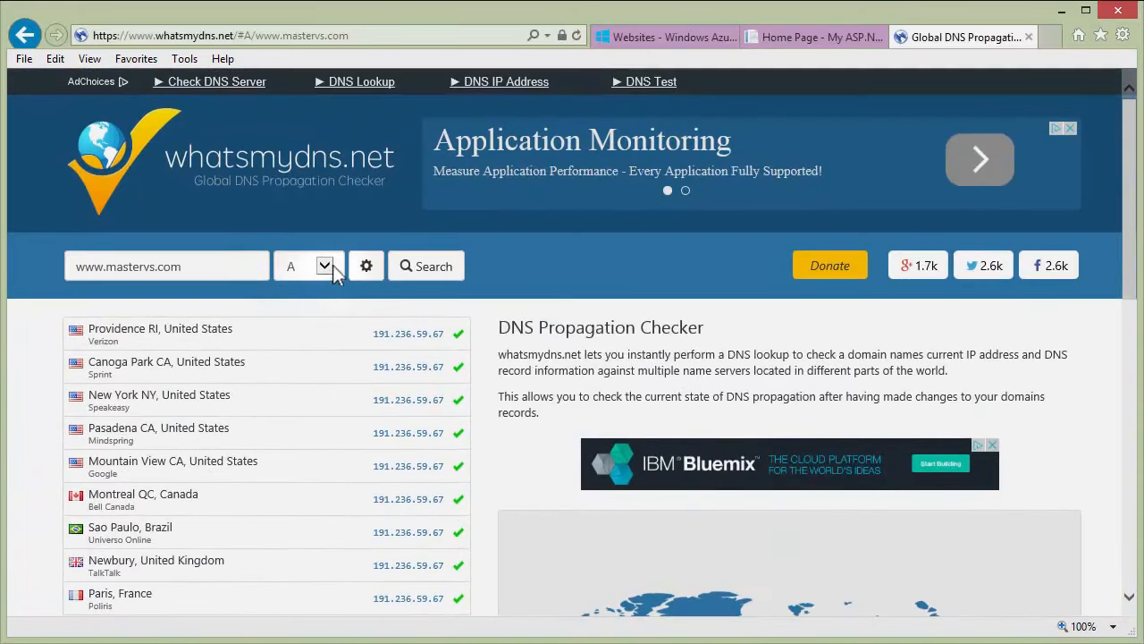
{"action": "left_click", "coordinate": [325, 266]}
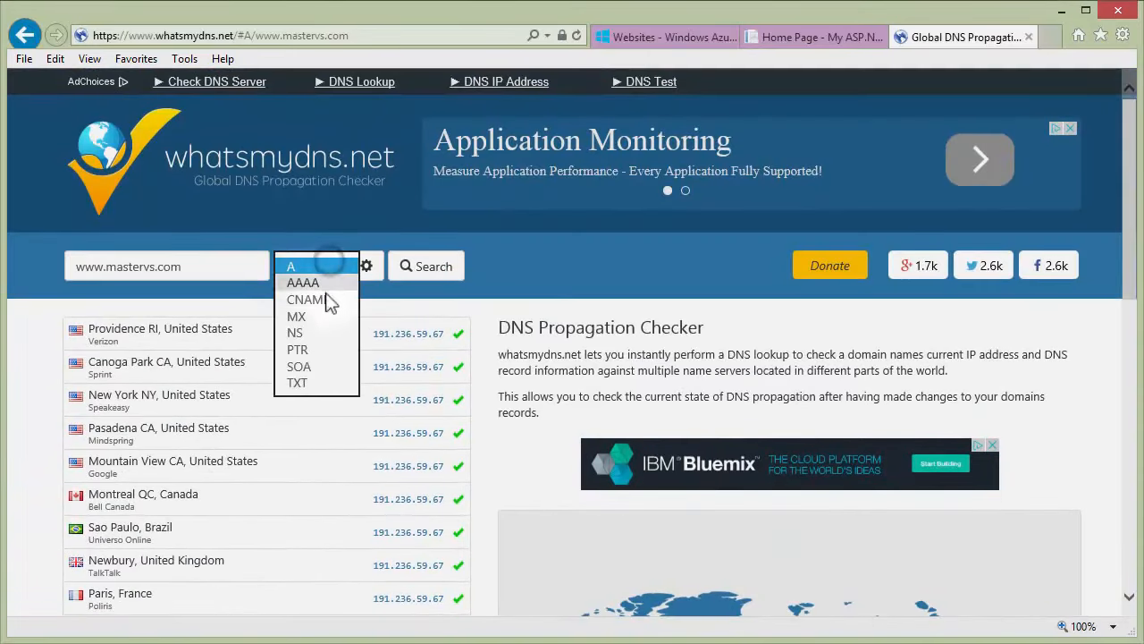
{"action": "left_click", "coordinate": [322, 297]}
{"action": "left_click", "coordinate": [427, 270]}
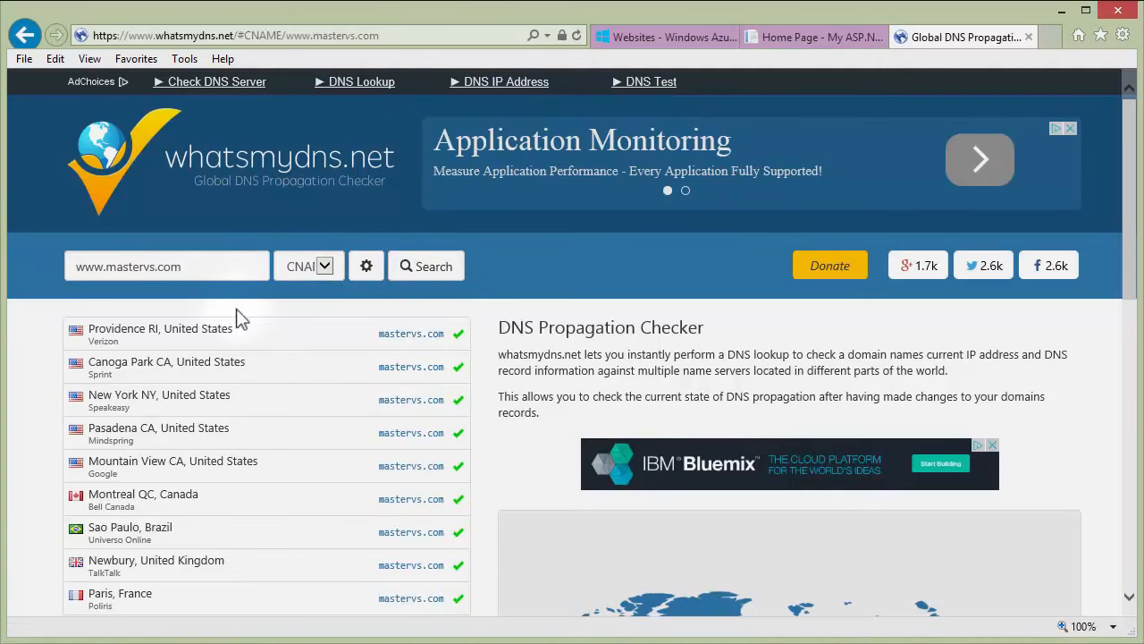
{"action": "scroll", "coordinate": [334, 373], "scroll_direction": "down", "scroll_amount": 3}
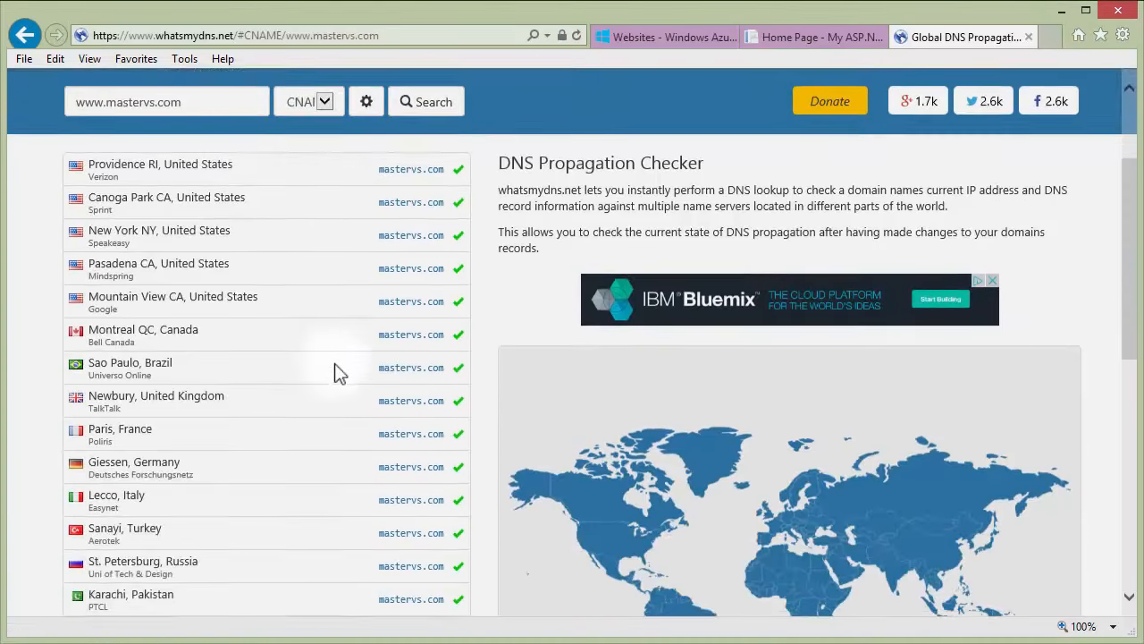
{"action": "scroll", "coordinate": [174, 230], "scroll_direction": "up", "scroll_amount": 2}
{"action": "scroll", "coordinate": [370, 336], "scroll_direction": "down", "scroll_amount": 6}
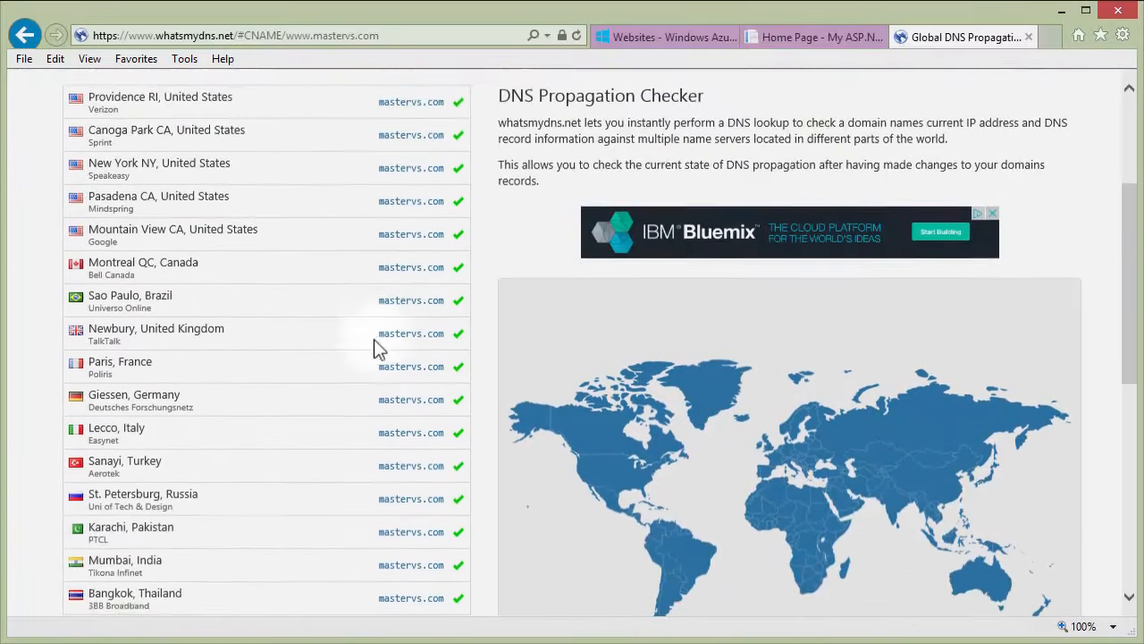
{"action": "scroll", "coordinate": [366, 333], "scroll_direction": "up", "scroll_amount": 8}
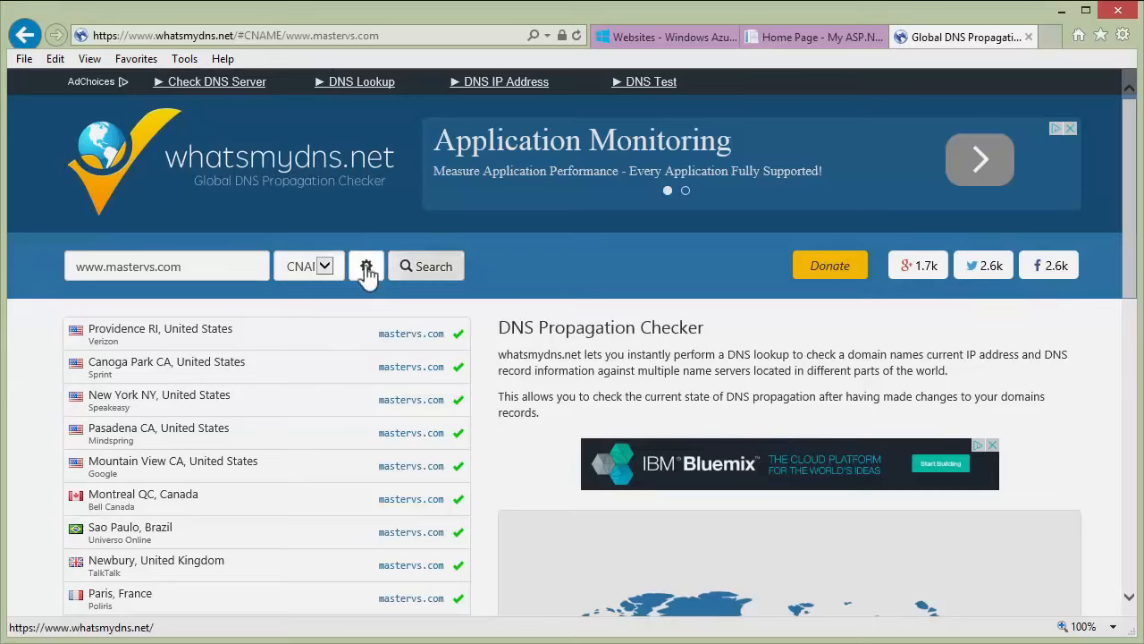
{"action": "left_click", "coordinate": [326, 267]}
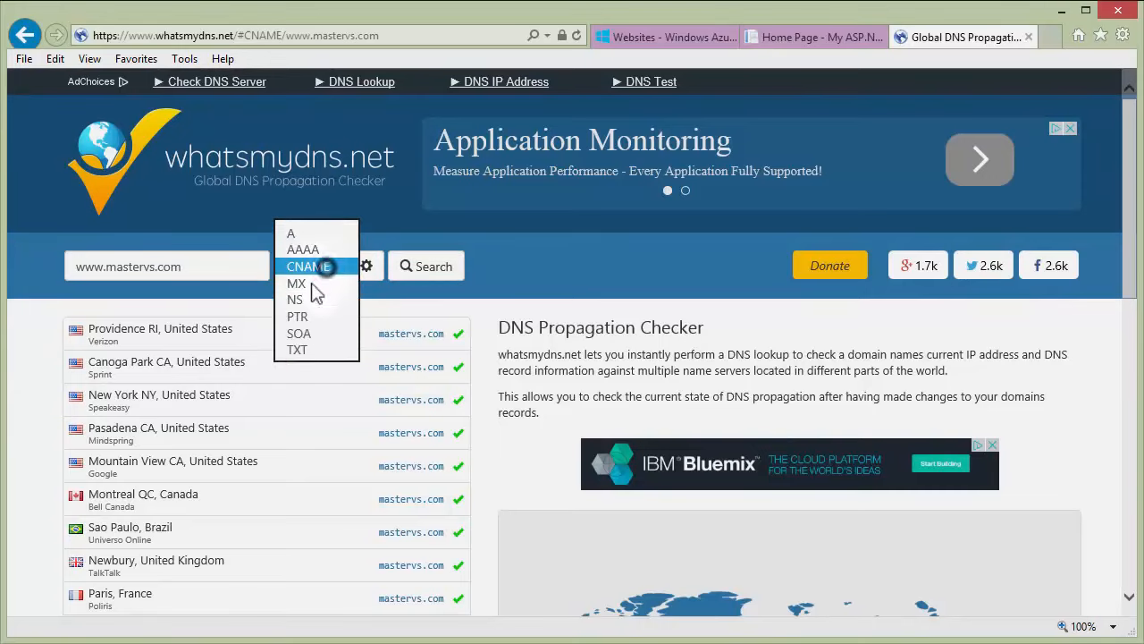
{"action": "left_click", "coordinate": [317, 230]}
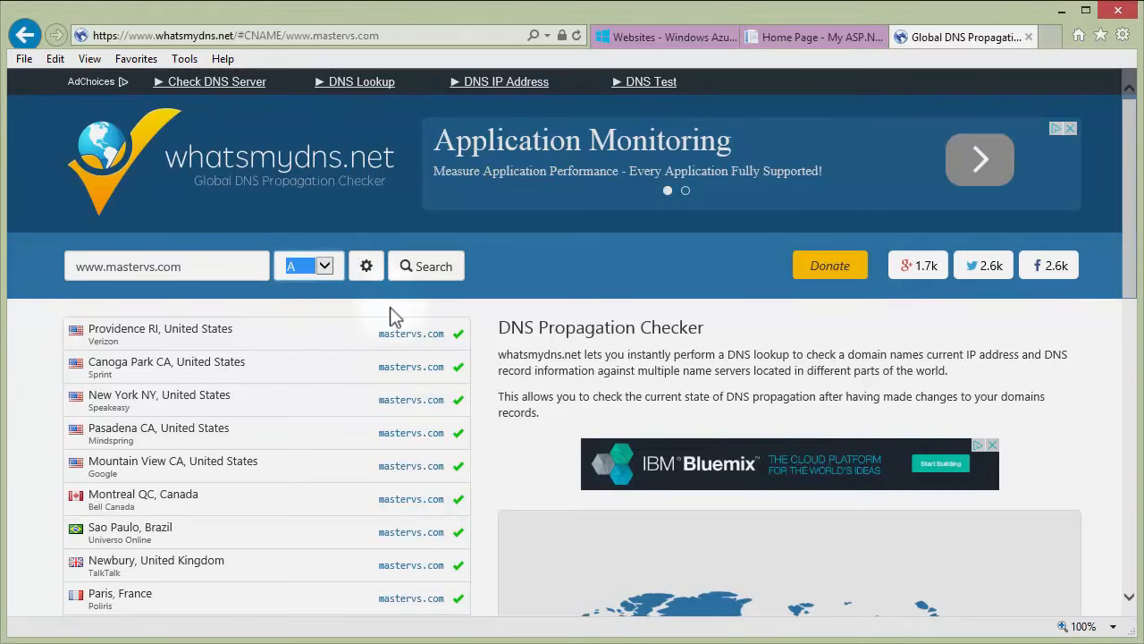
{"action": "left_click", "coordinate": [415, 277]}
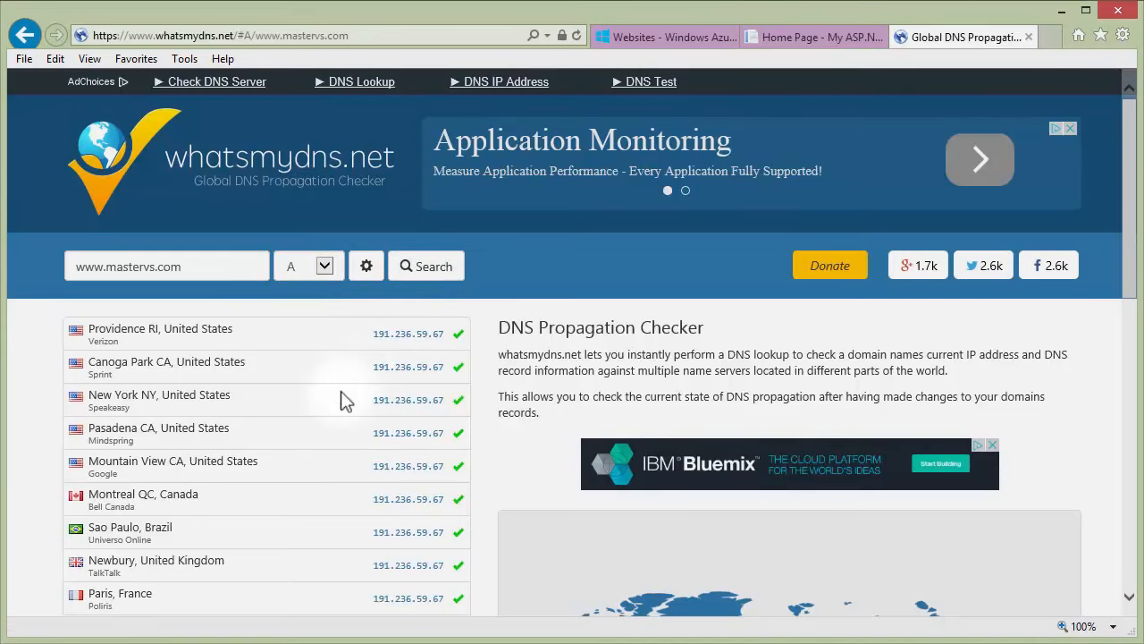
{"action": "scroll", "coordinate": [328, 455], "scroll_direction": "down", "scroll_amount": 1}
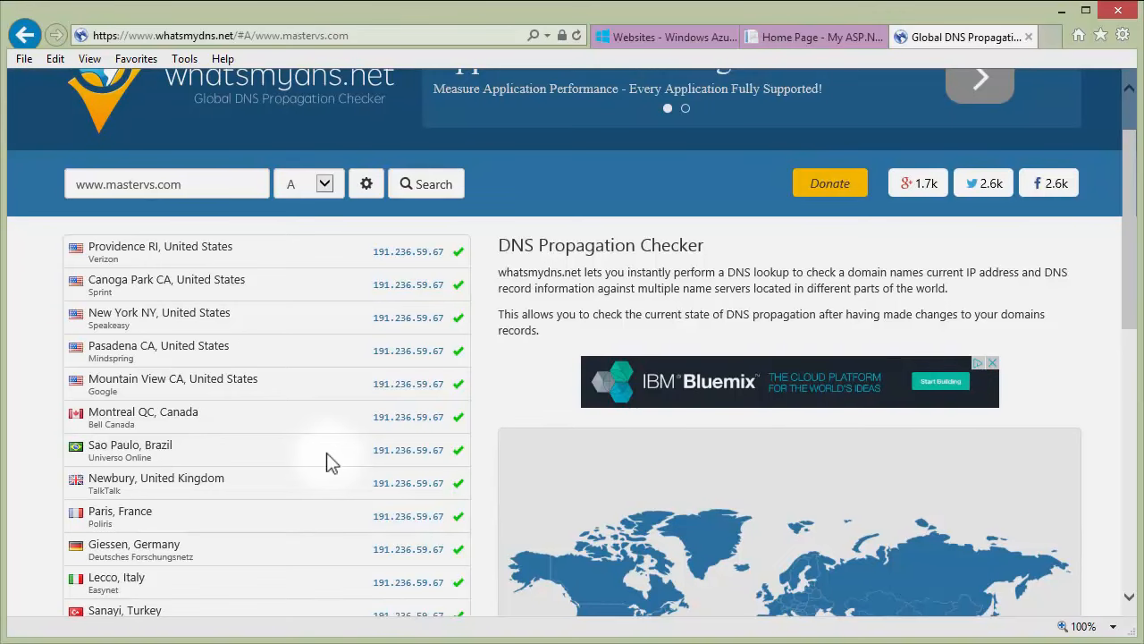
{"action": "scroll", "coordinate": [326, 452], "scroll_direction": "up", "scroll_amount": 1}
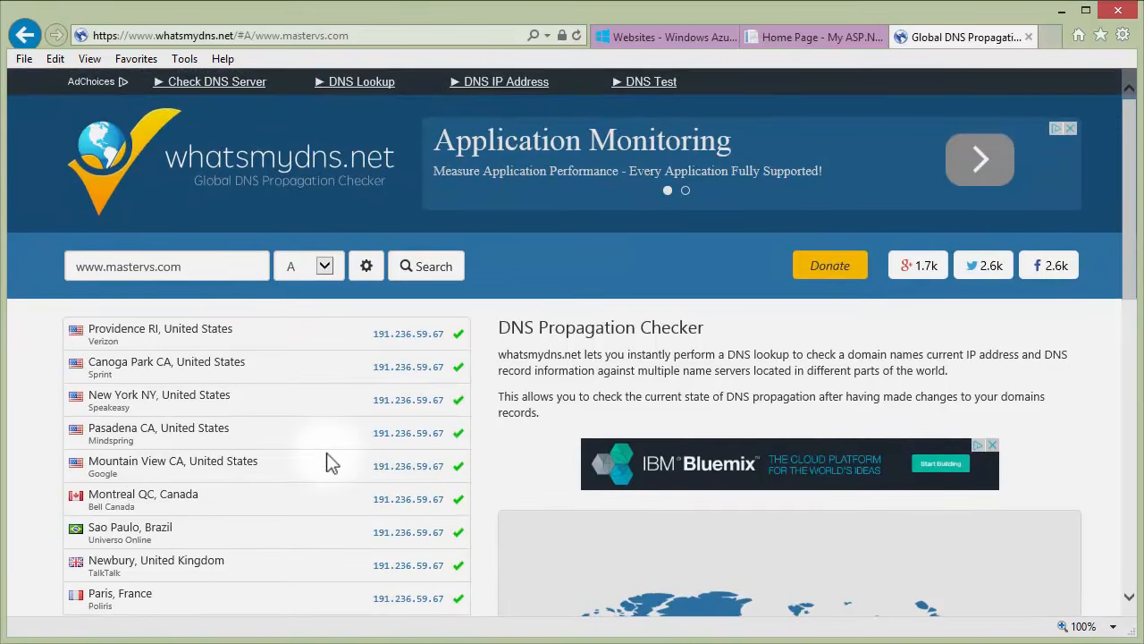